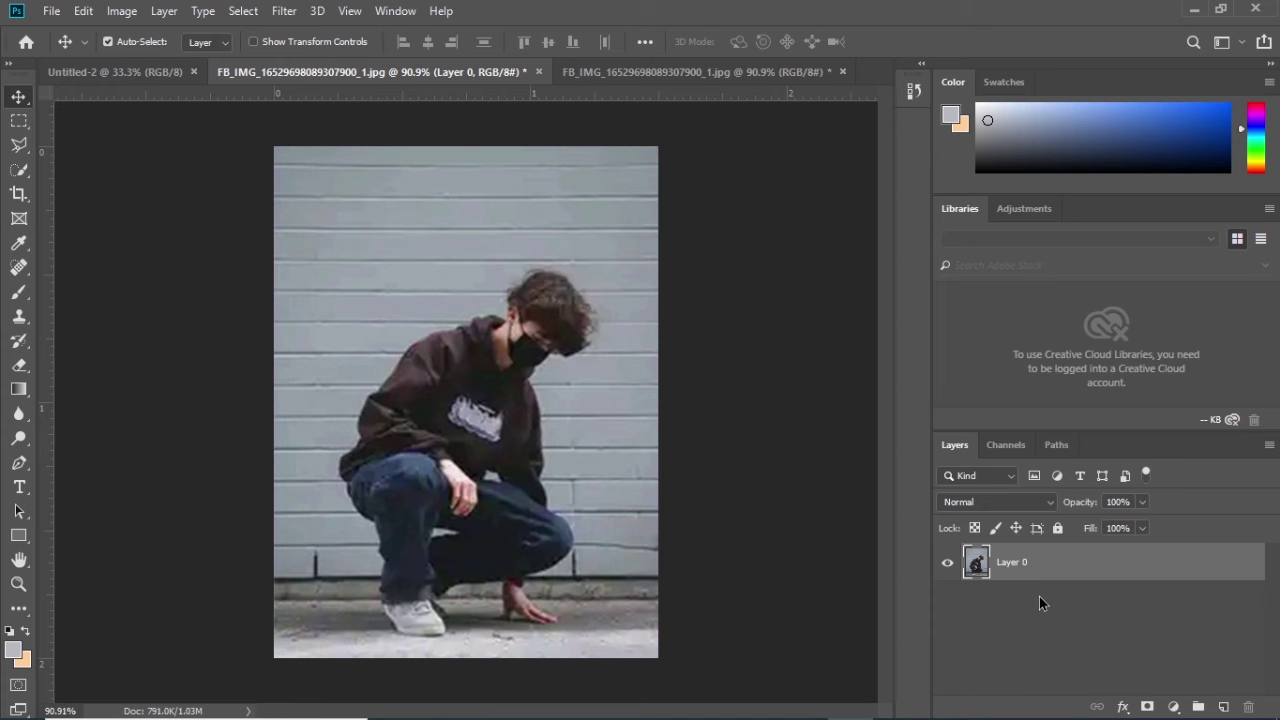
Duplicate Layer 0 as Layer 0 copy, hide the original, and work on the copy
{"action": "mouse_move", "coordinate": [1008, 564]}
{"action": "left_mouse_down"}
{"action": "mouse_move", "coordinate": [1055, 582]}
{"action": "mouse_move", "coordinate": [1223, 707]}
{"action": "left_mouse_up"}
{"action": "left_click", "coordinate": [995, 606]}
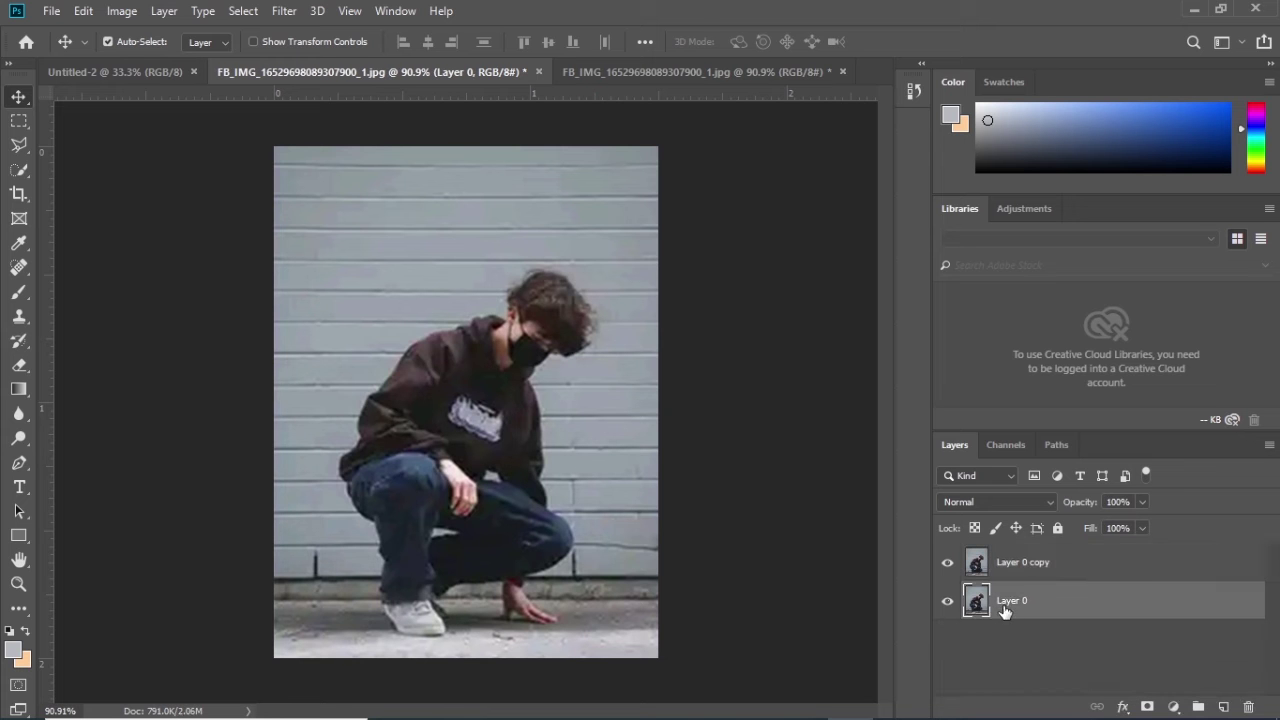
{"action": "left_click", "coordinate": [947, 601]}
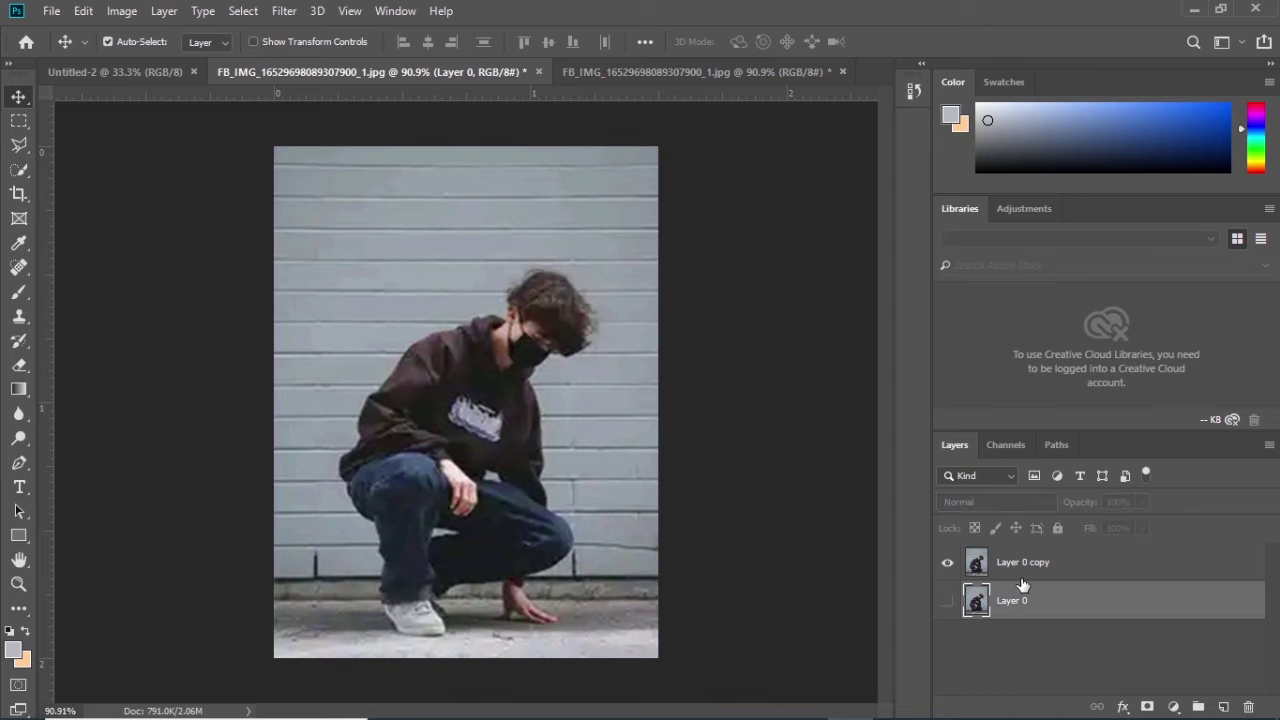
{"action": "left_click", "coordinate": [1023, 575]}
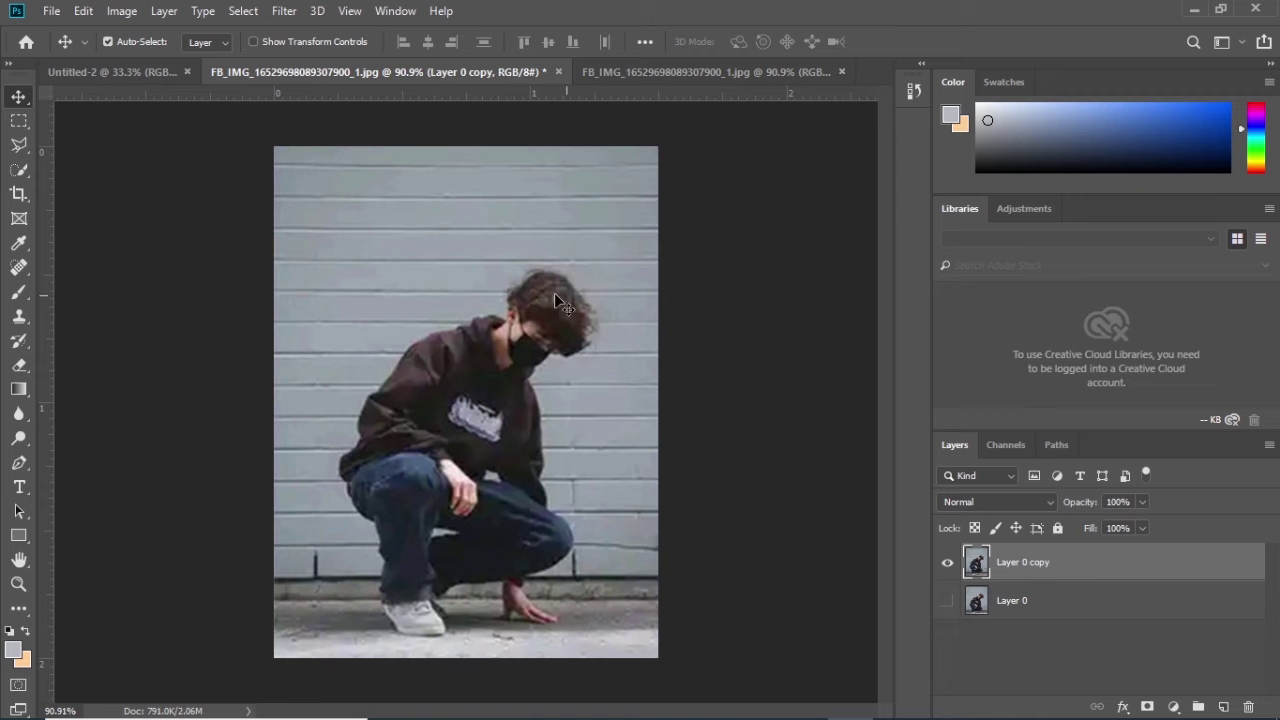
Select the crouching figure on Layer 0 copy using Quick Selection and Select Subject
{"action": "left_click", "coordinate": [14, 171]}
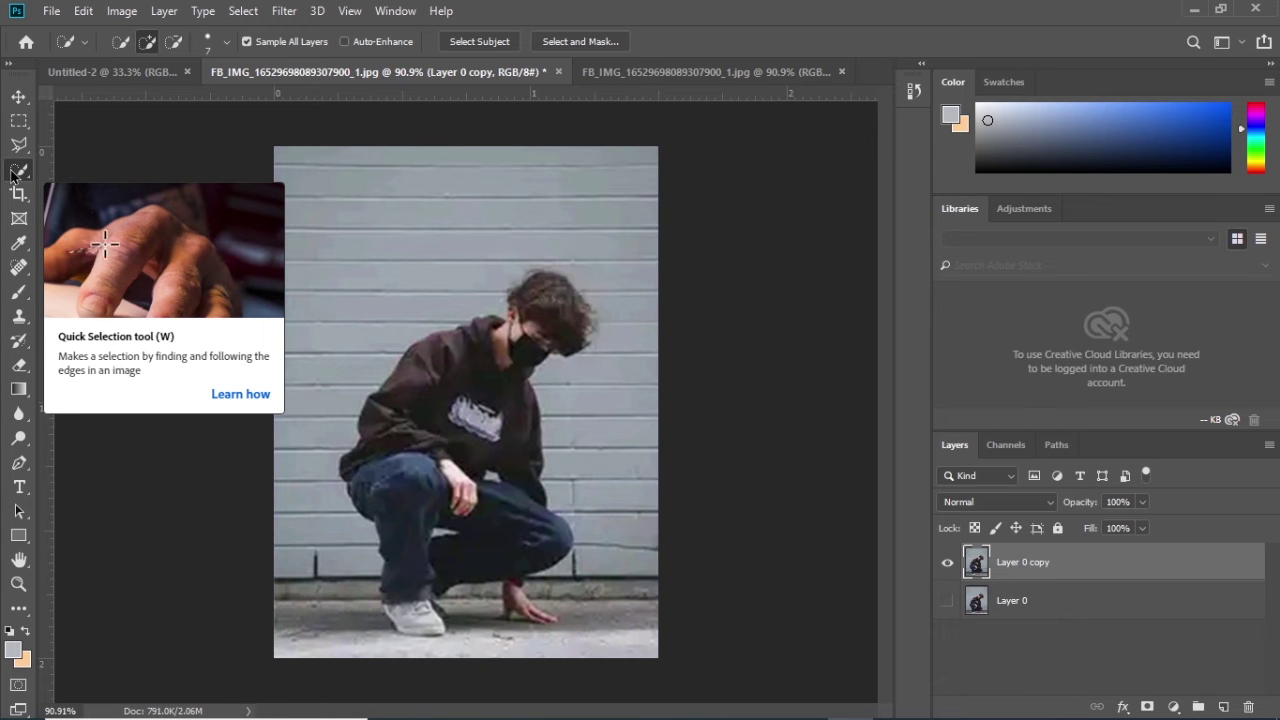
{"action": "left_click", "coordinate": [490, 45]}
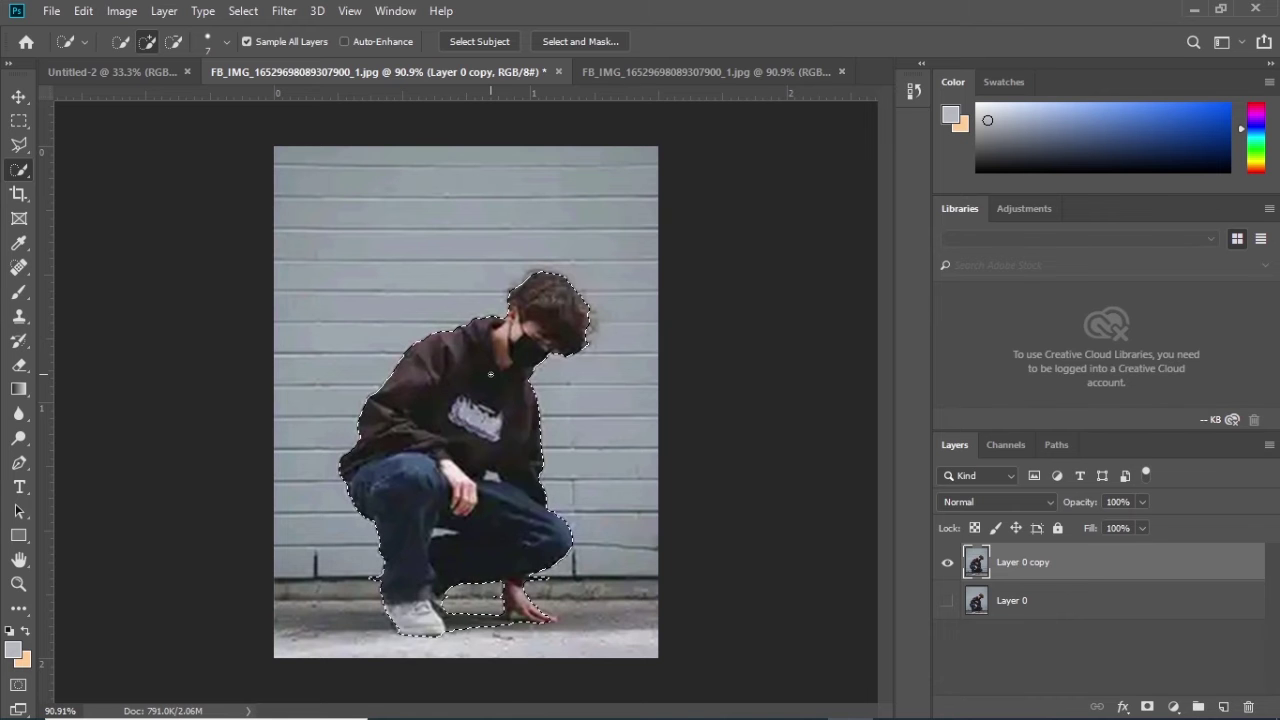
{"action": "scroll", "coordinate": [490, 374], "scroll_direction": "up", "scroll_amount": 5, "text": "alt"}
{"action": "scroll", "coordinate": [516, 395], "scroll_direction": "down", "scroll_amount": 5}
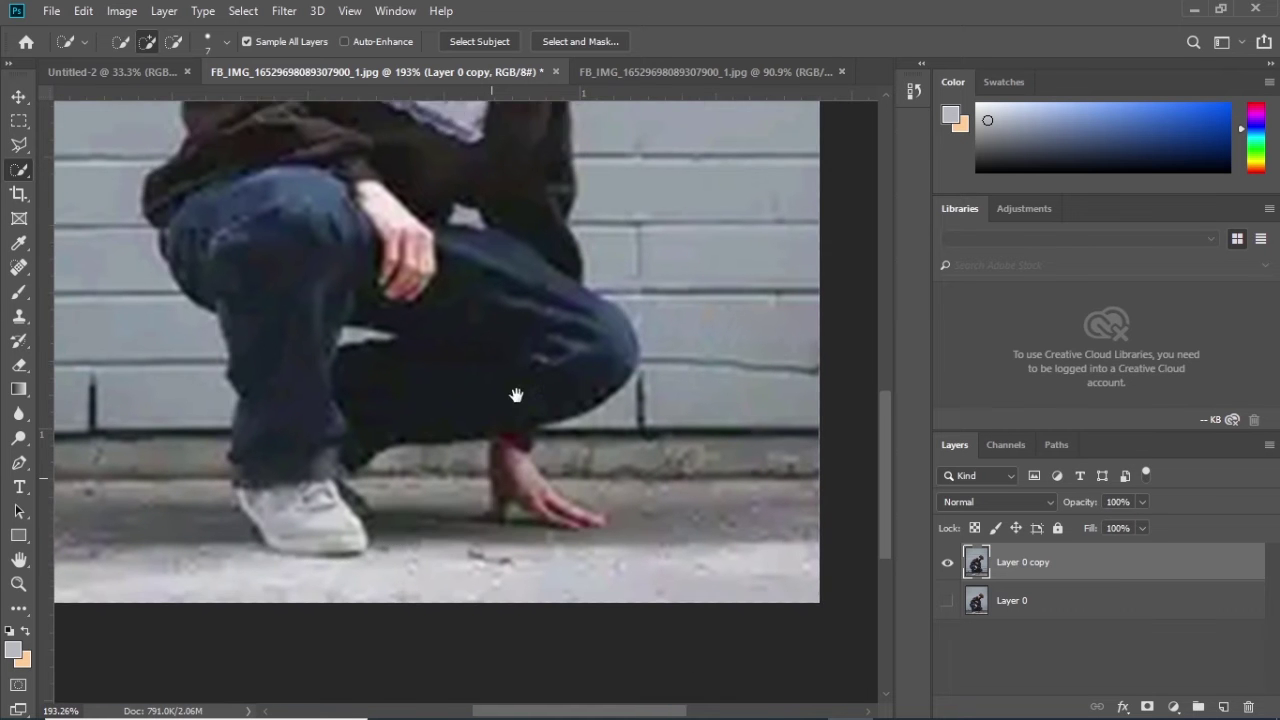
{"action": "scroll", "coordinate": [516, 395], "scroll_direction": "down", "scroll_amount": 2}
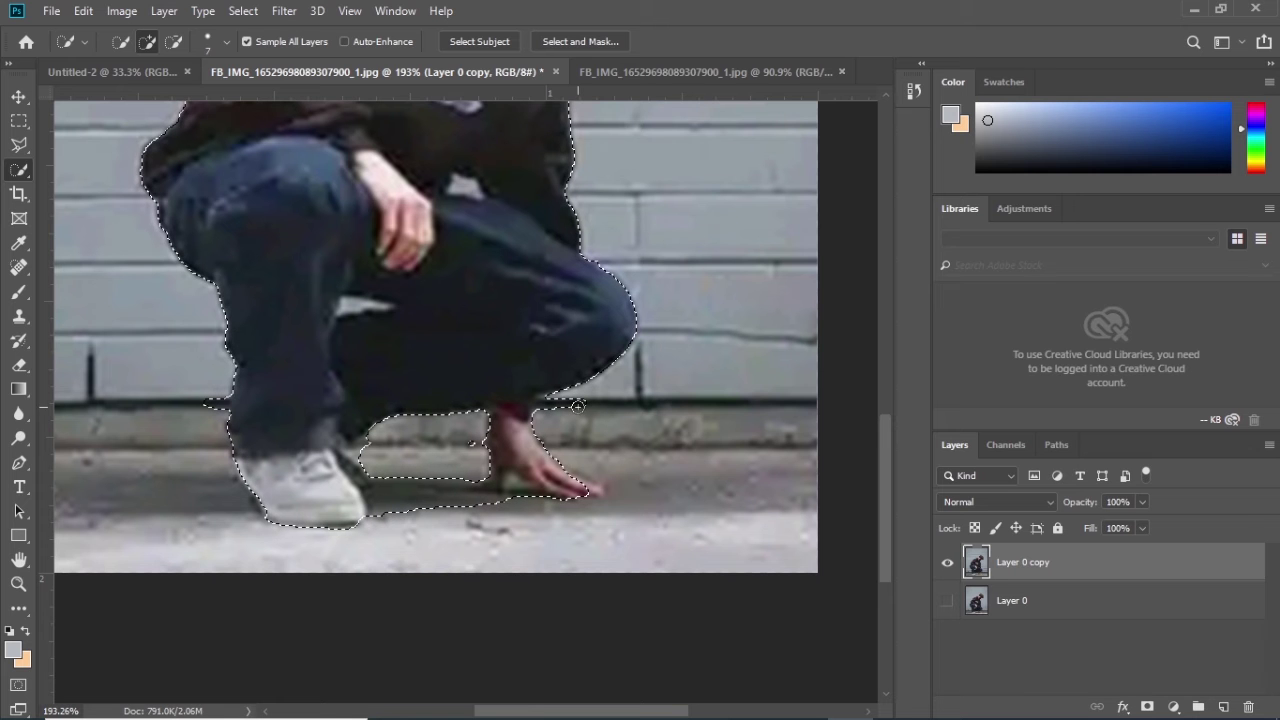
Subtract the jeans sliver and the wall gap between the legs from the selection
{"action": "key", "text": "alt"}
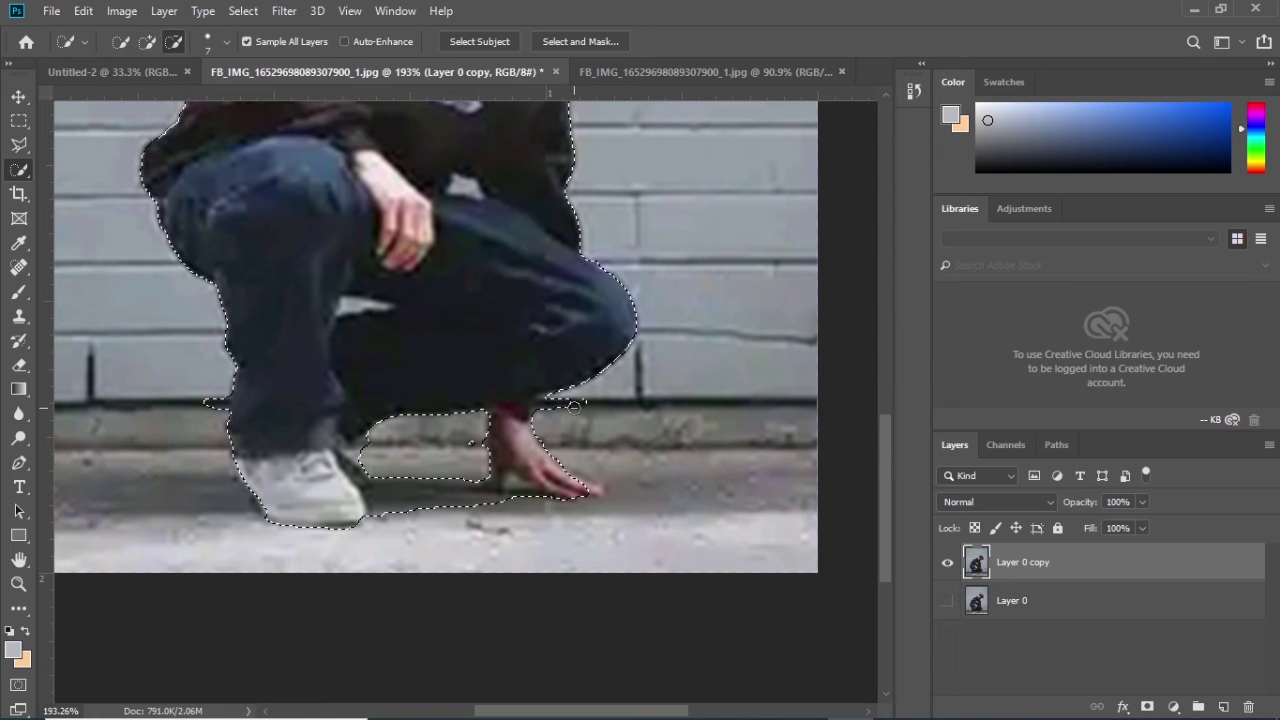
{"action": "left_click_drag", "start_coordinate": [574, 407], "coordinate": [548, 407]}
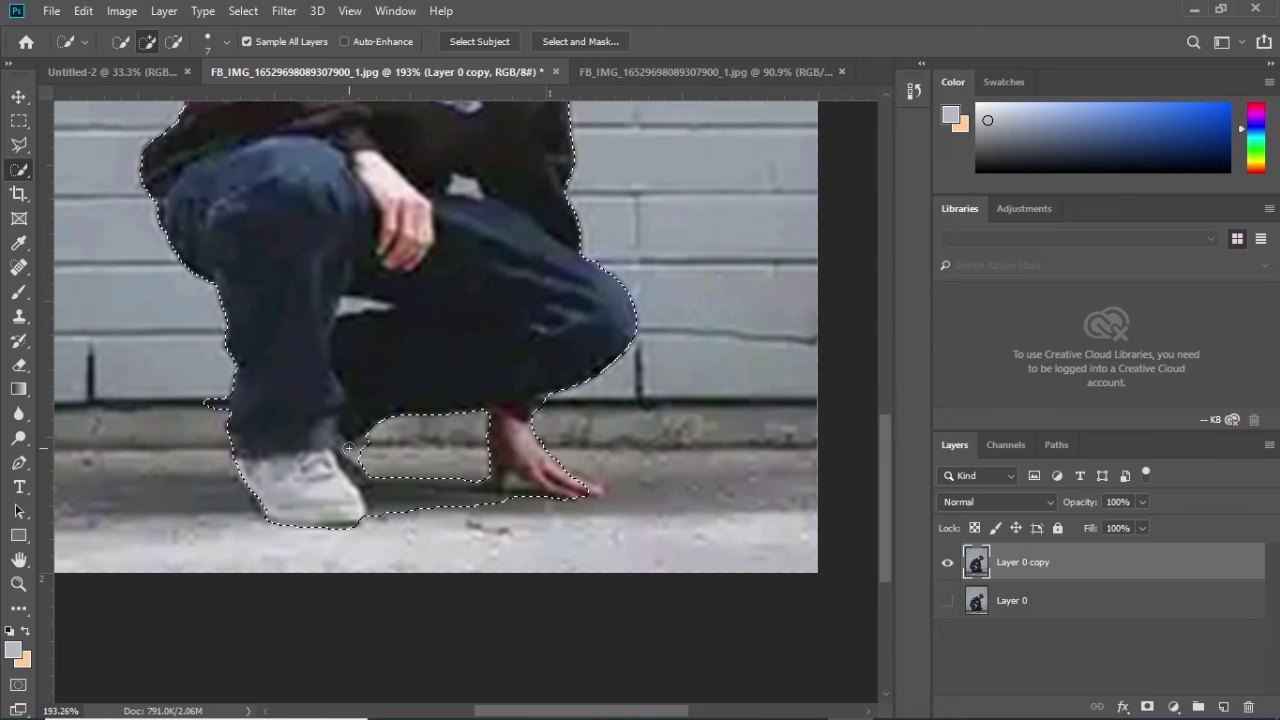
{"action": "key", "text": "alt"}
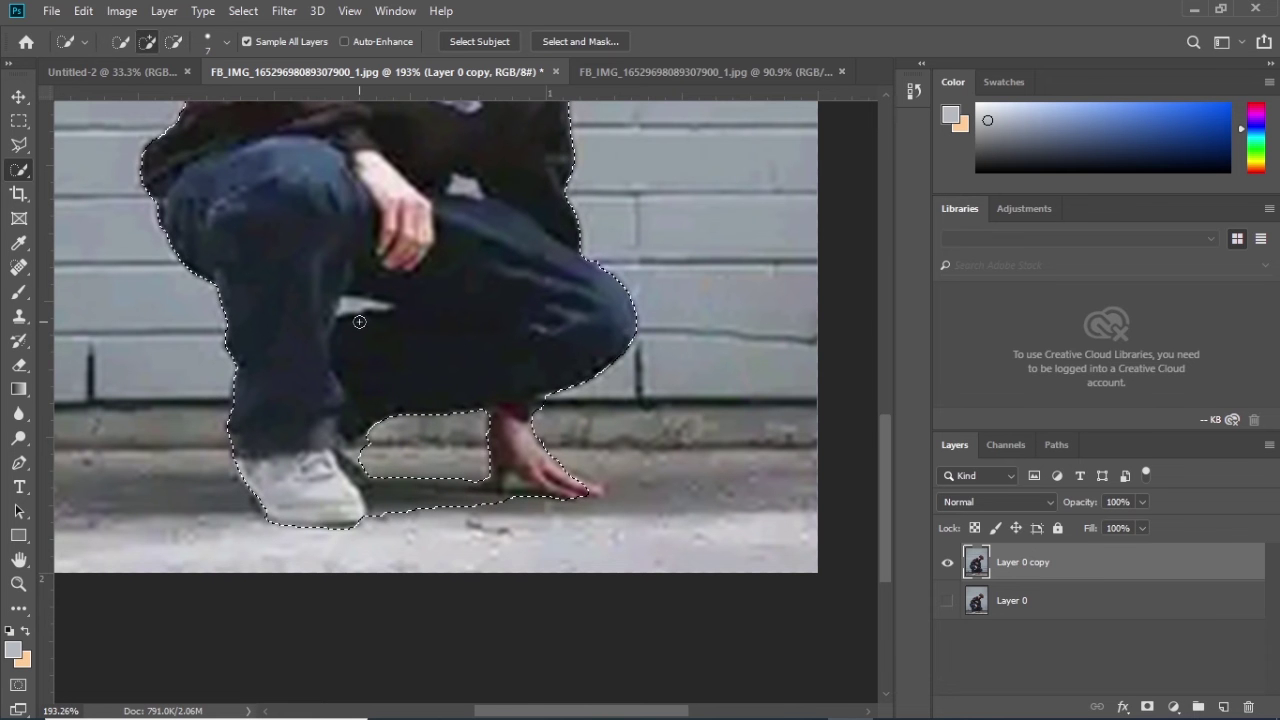
{"action": "scroll", "coordinate": [357, 316], "scroll_direction": "up", "scroll_amount": 3}
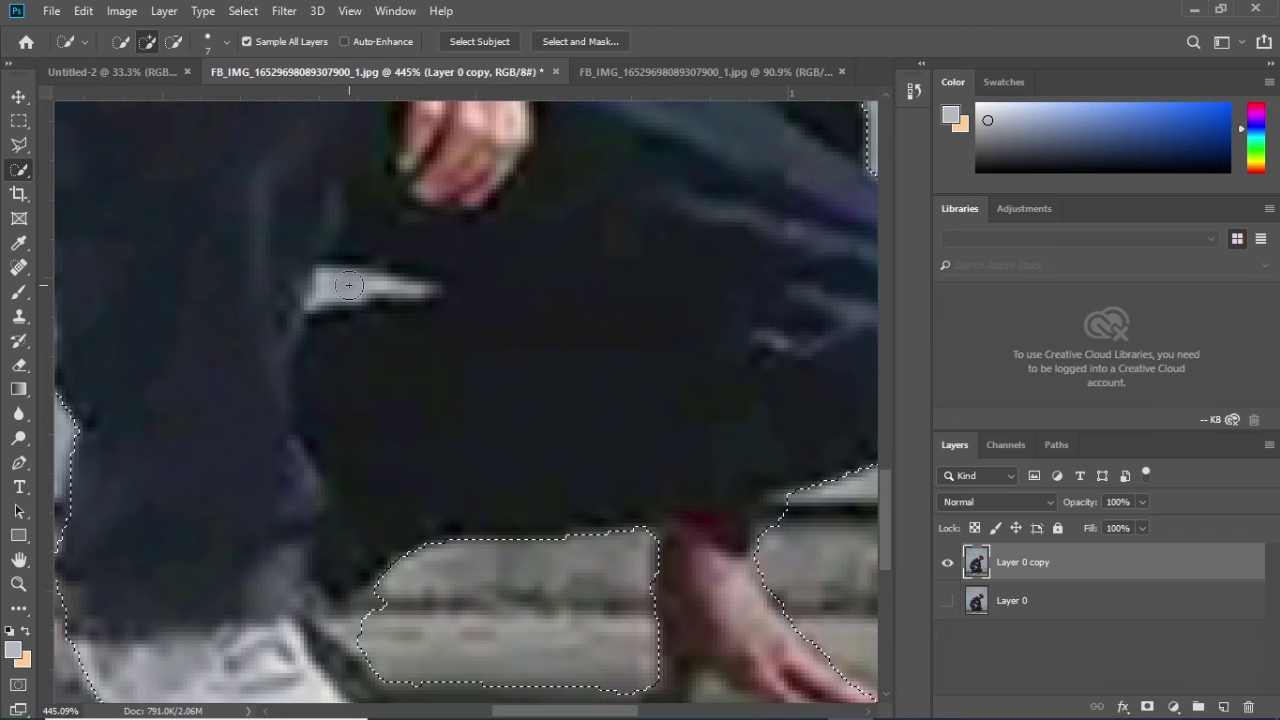
{"action": "key", "text": "alt"}
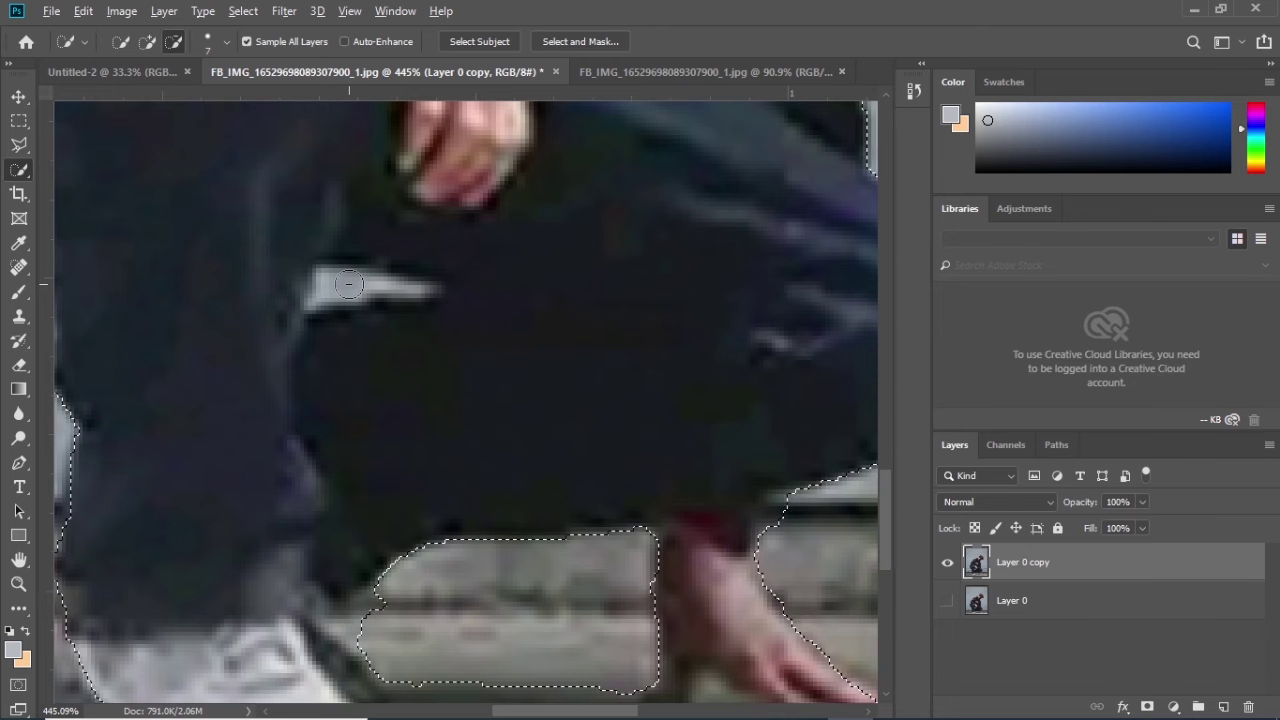
{"action": "left_click_drag", "start_coordinate": [348, 285], "coordinate": [430, 290]}
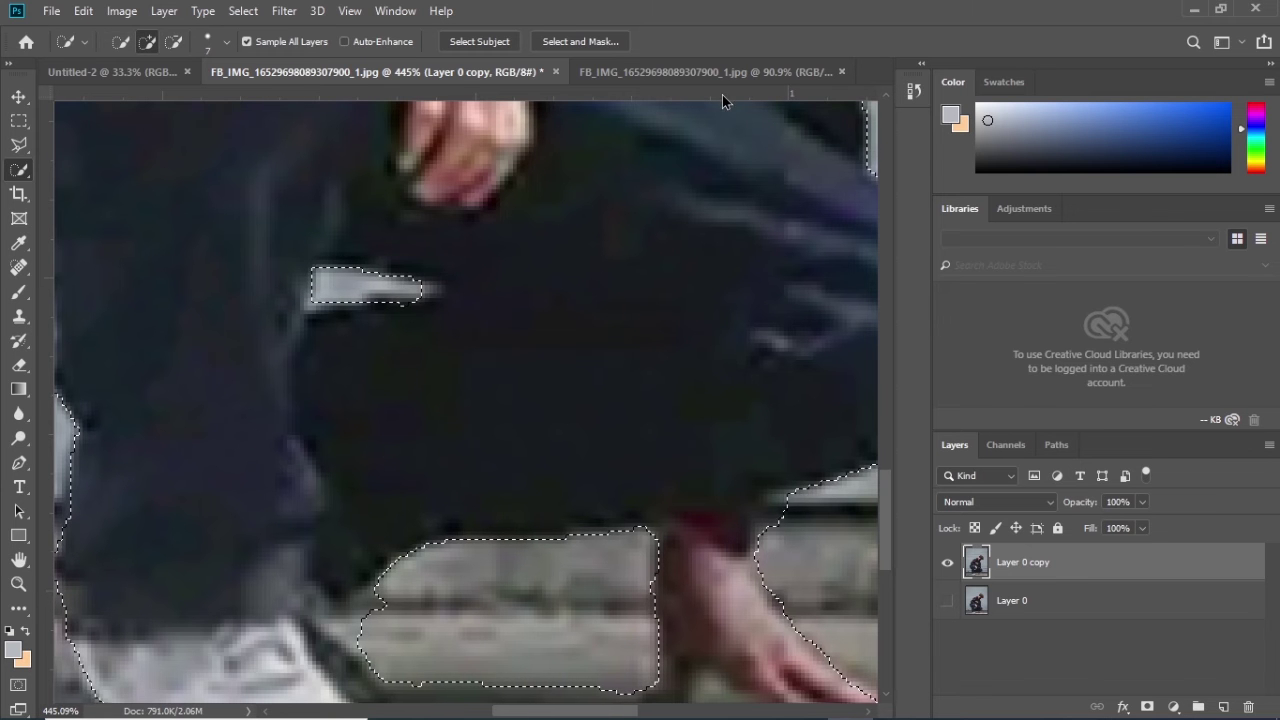
Remove the wall gap under the arm, then copy the figure to a new Layer 1
{"action": "left_click_drag", "start_coordinate": [723, 100], "coordinate": [554, 337]}
{"action": "key", "text": "v"}
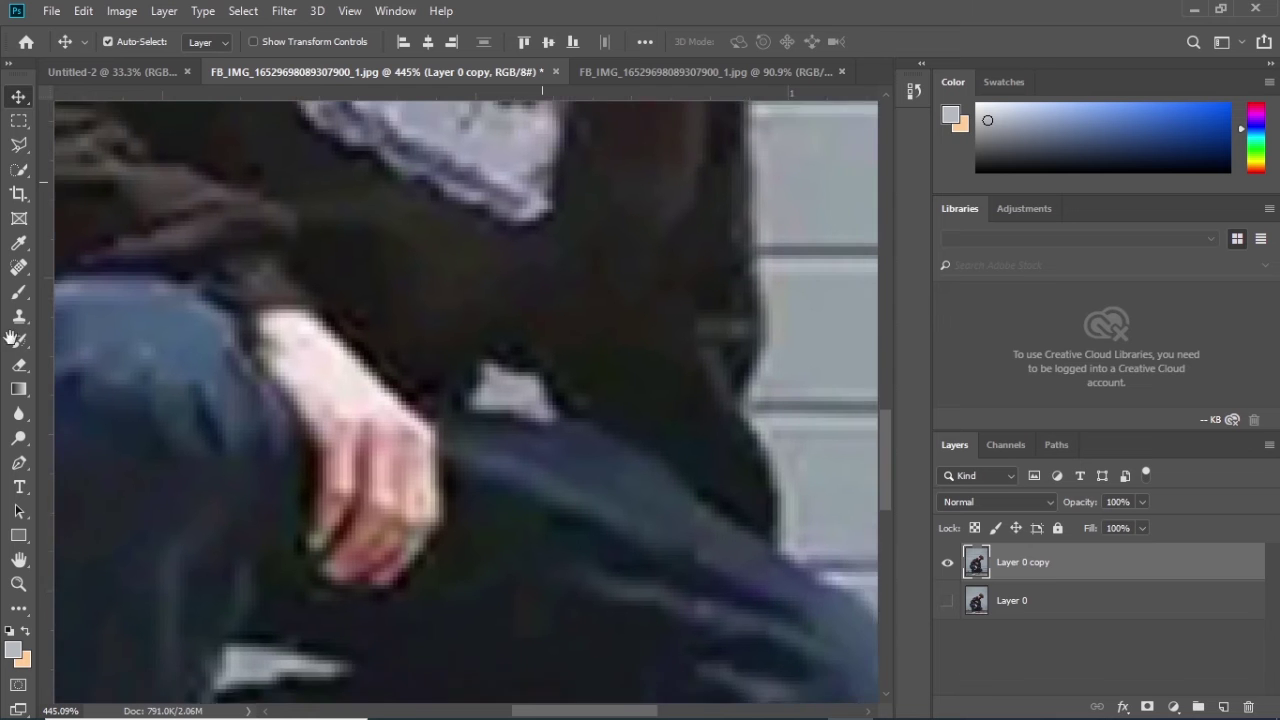
{"action": "left_click", "coordinate": [18, 169]}
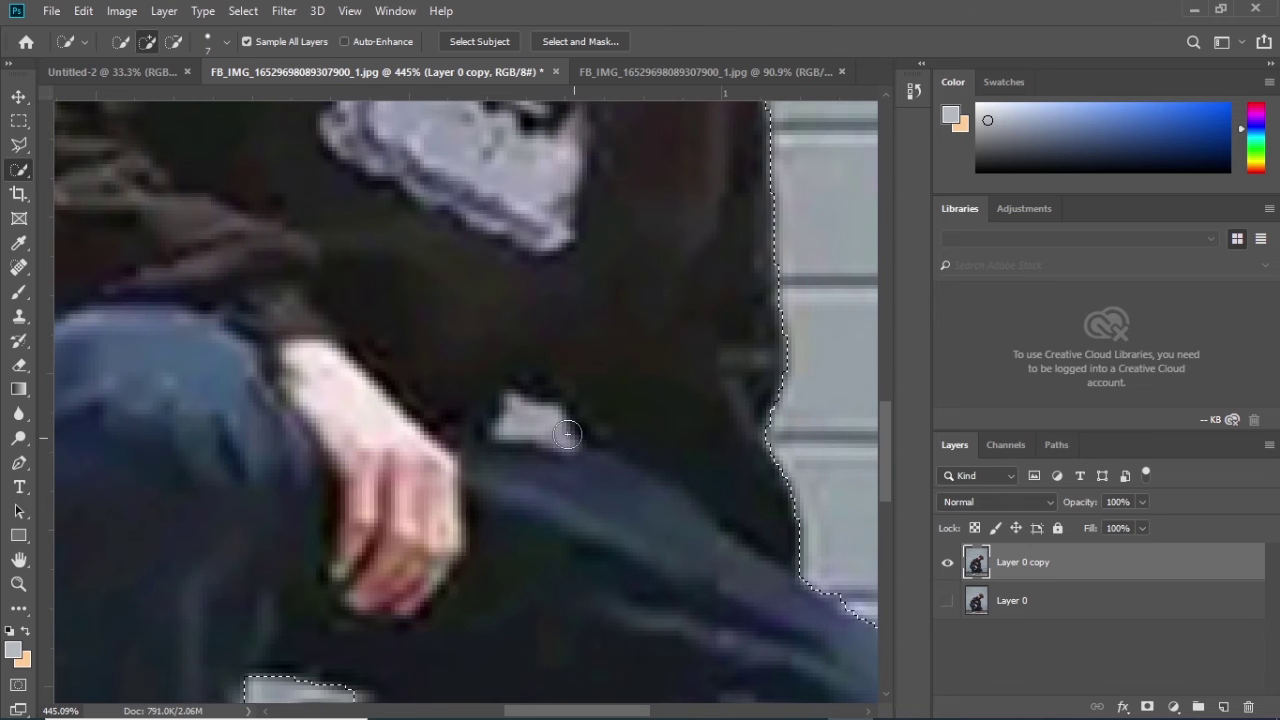
{"action": "left_click_drag", "start_coordinate": [560, 428], "coordinate": [541, 419]}
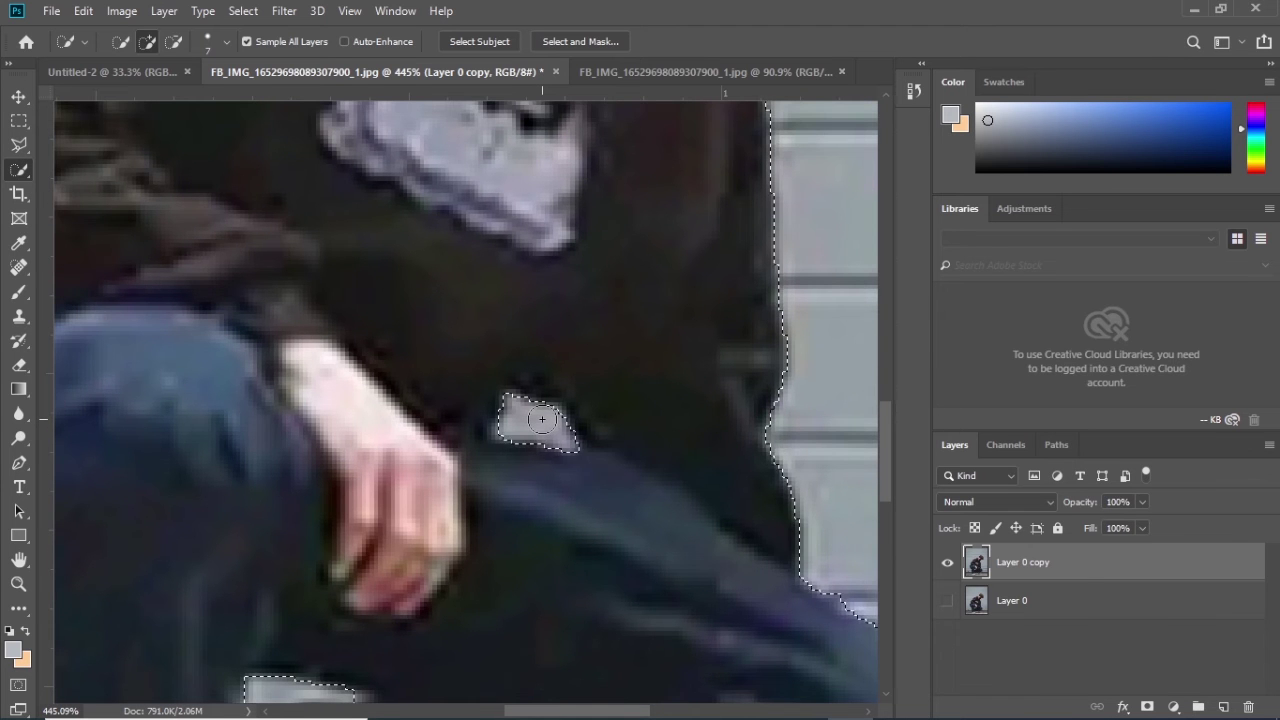
{"action": "scroll", "coordinate": [541, 419], "scroll_direction": "down", "scroll_amount": 3}
{"action": "scroll", "coordinate": [541, 419], "scroll_direction": "down", "scroll_amount": 3}
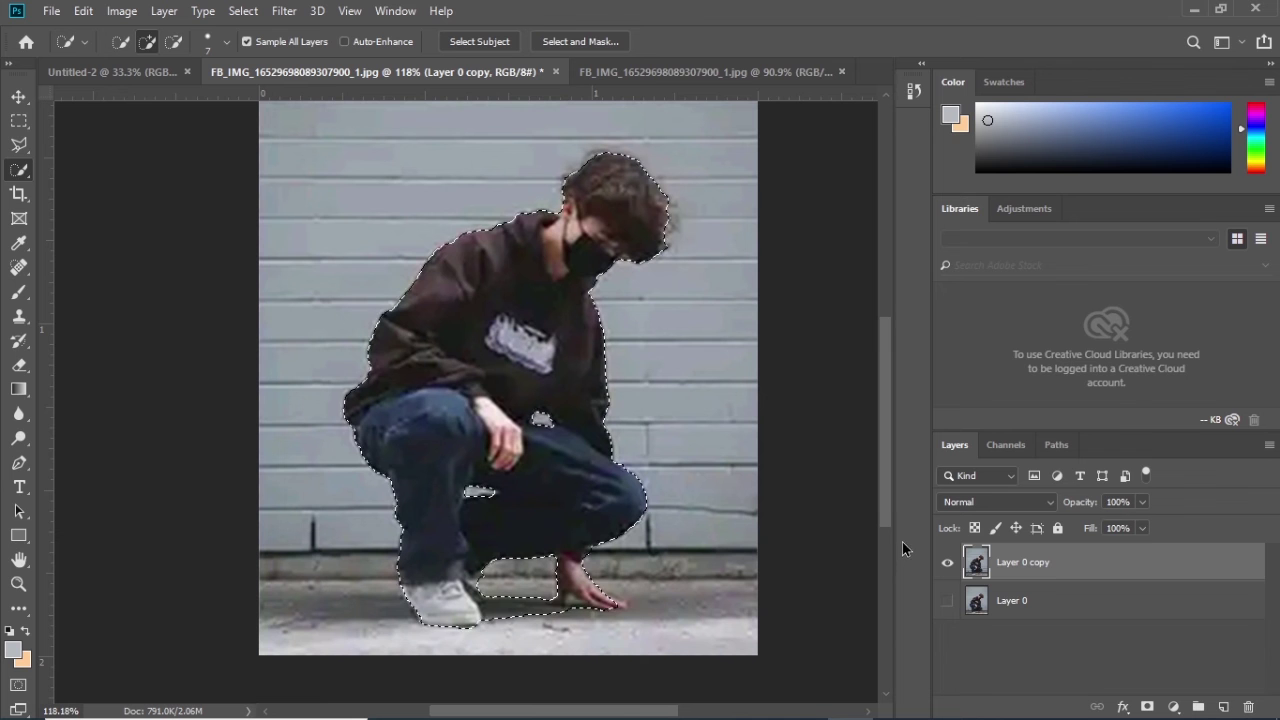
{"action": "key", "text": "ctrl+j"}
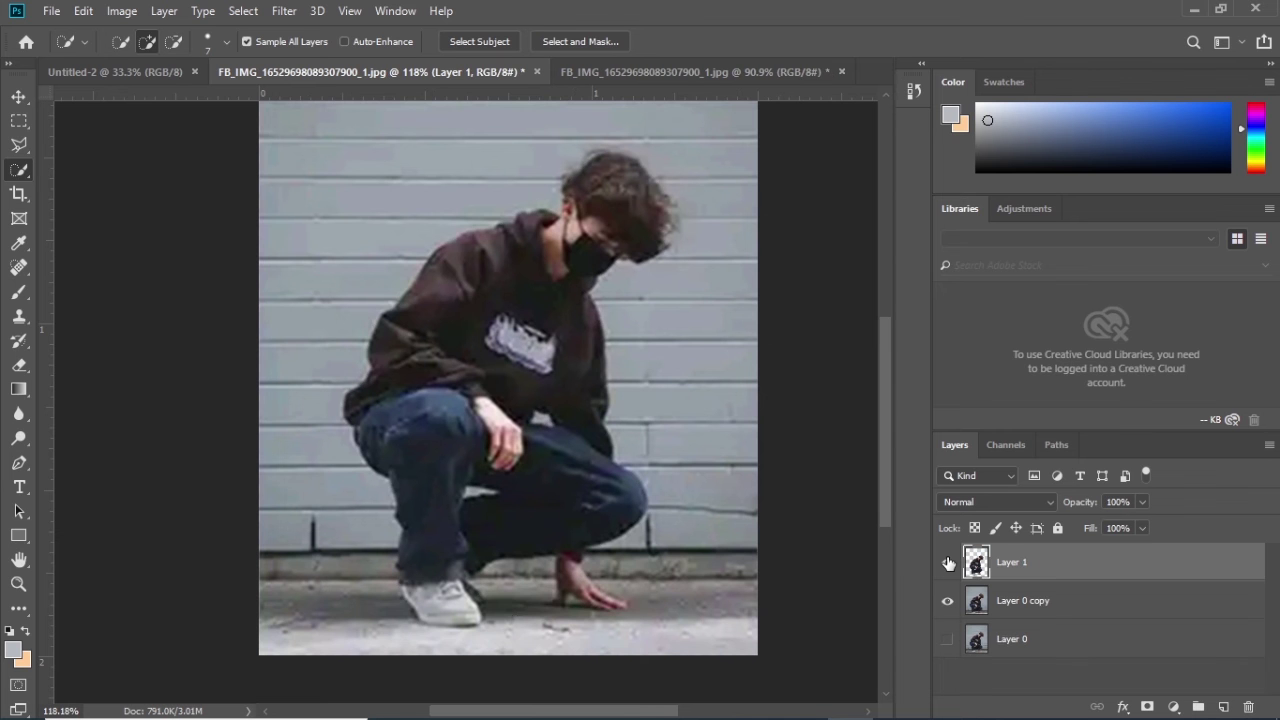
Reload Layer 1's figure outline as a selection and refine it with 12% edge contrast
{"action": "left_click", "coordinate": [948, 563]}
{"action": "left_click", "coordinate": [949, 565]}
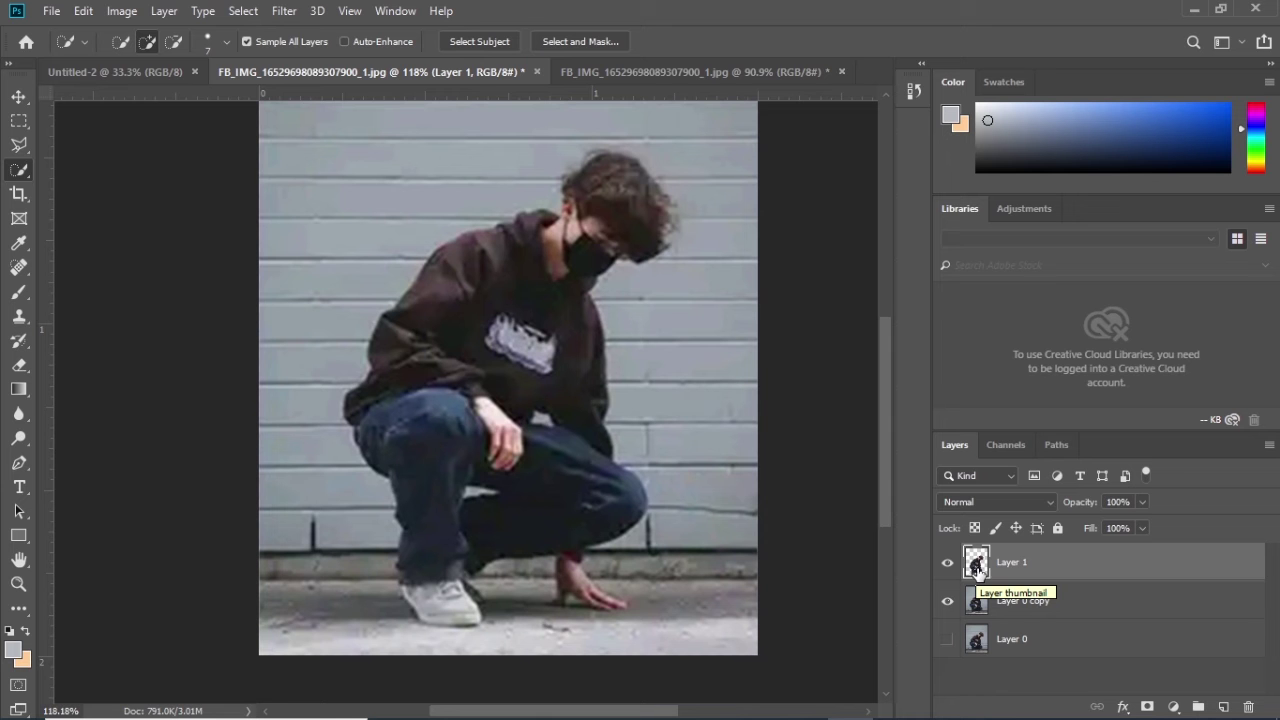
{"action": "left_click", "coordinate": [977, 570], "text": "ctrl"}
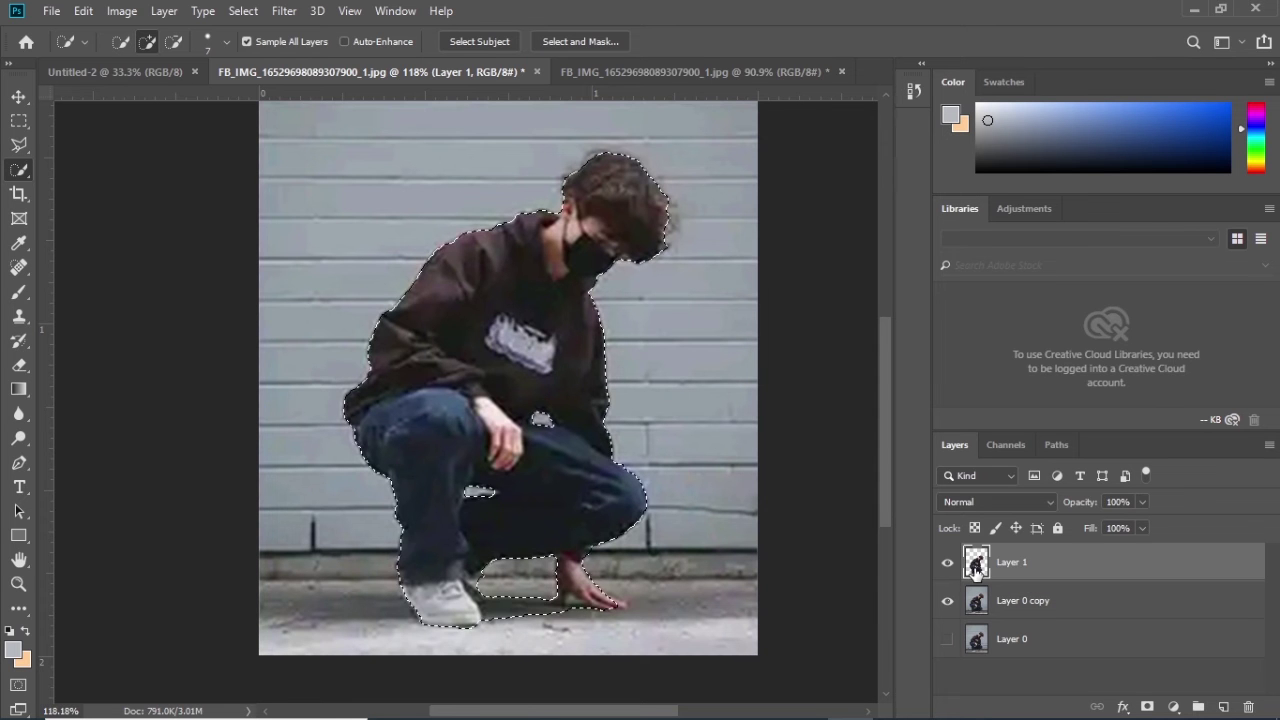
{"action": "left_click", "coordinate": [574, 42]}
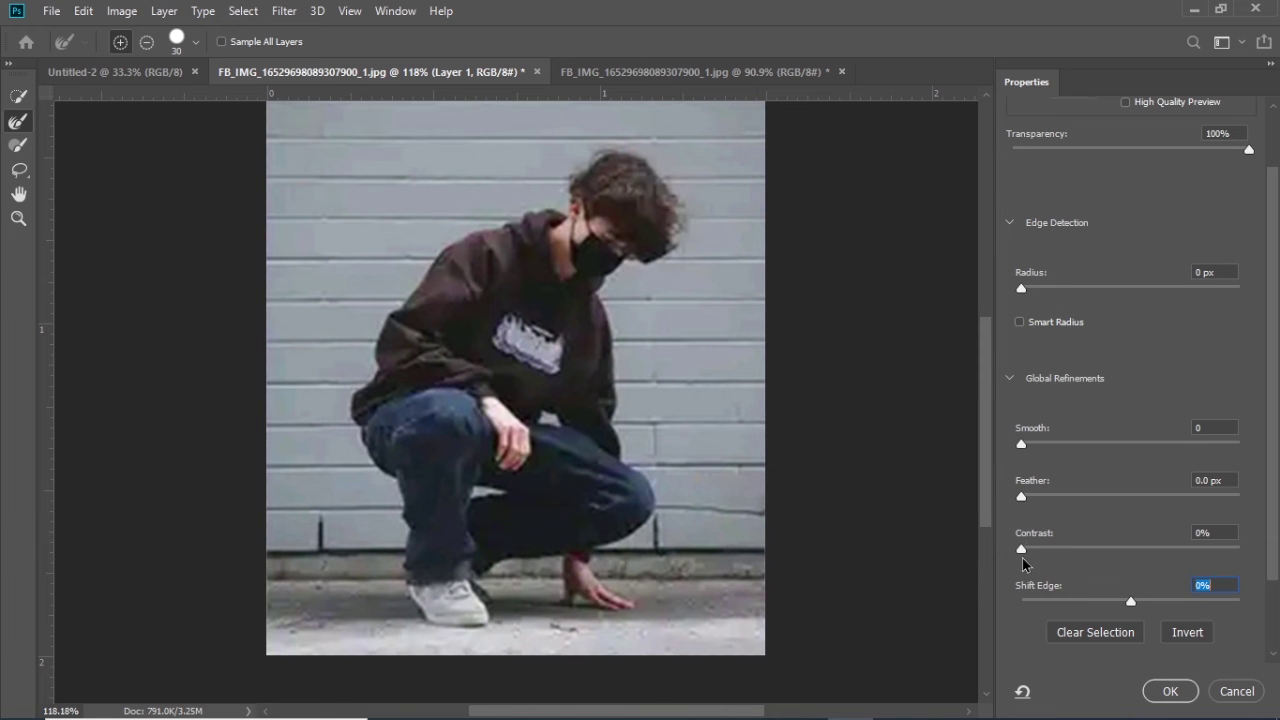
{"action": "left_click_drag", "start_coordinate": [1021, 550], "coordinate": [1058, 549]}
{"action": "left_click", "coordinate": [1168, 690]}
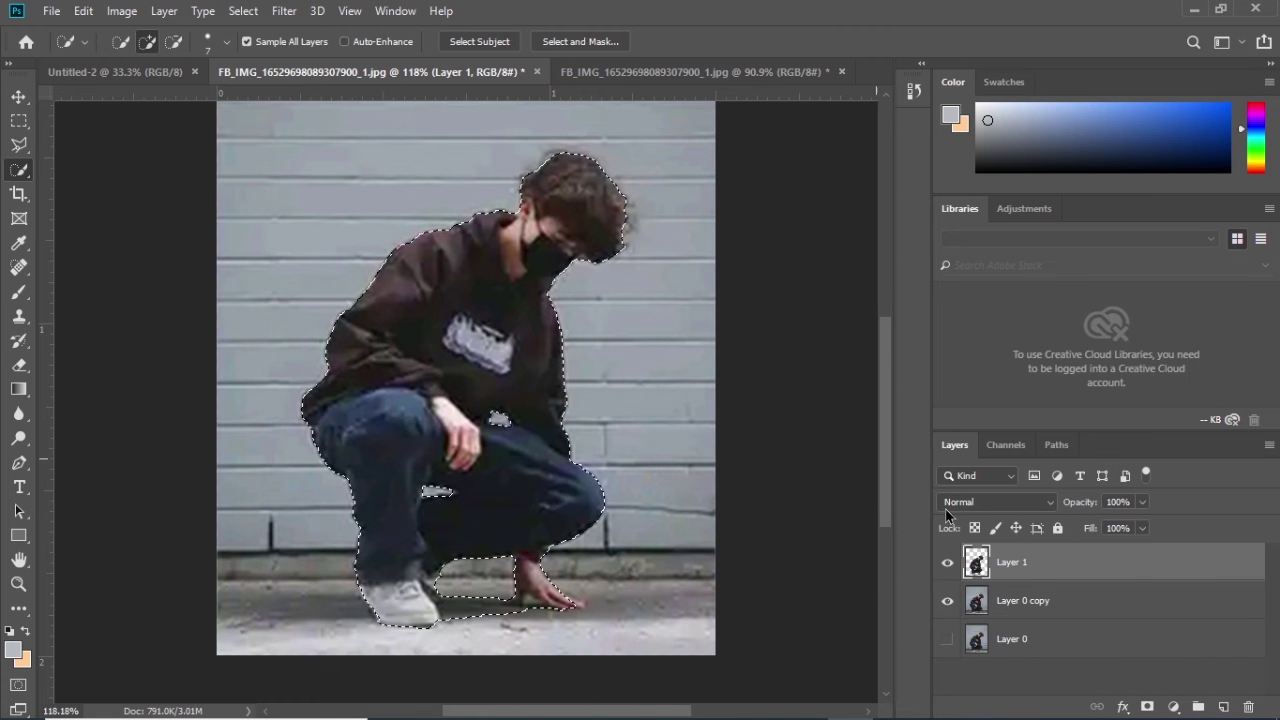
Target Layer 0 copy and expand the figure selection by 10 pixels
{"action": "left_click", "coordinate": [1030, 600]}
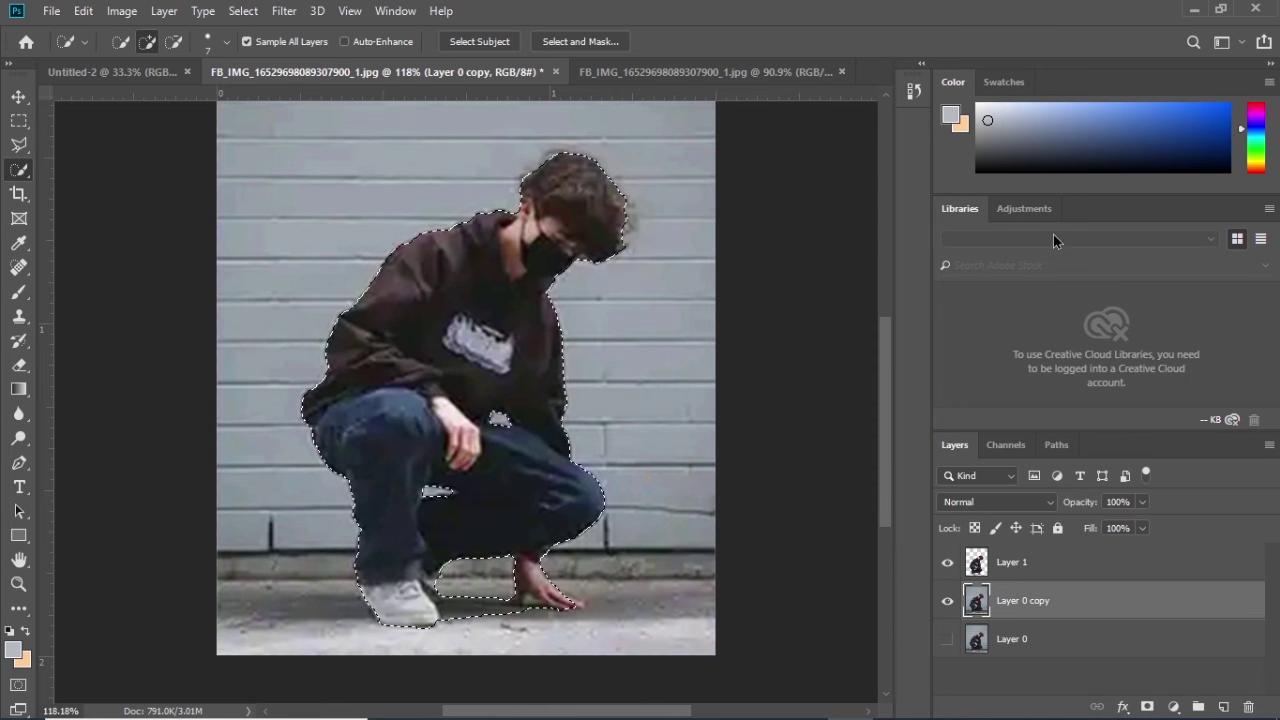
{"action": "left_click", "coordinate": [243, 11]}
{"action": "mouse_move", "coordinate": [259, 277]}
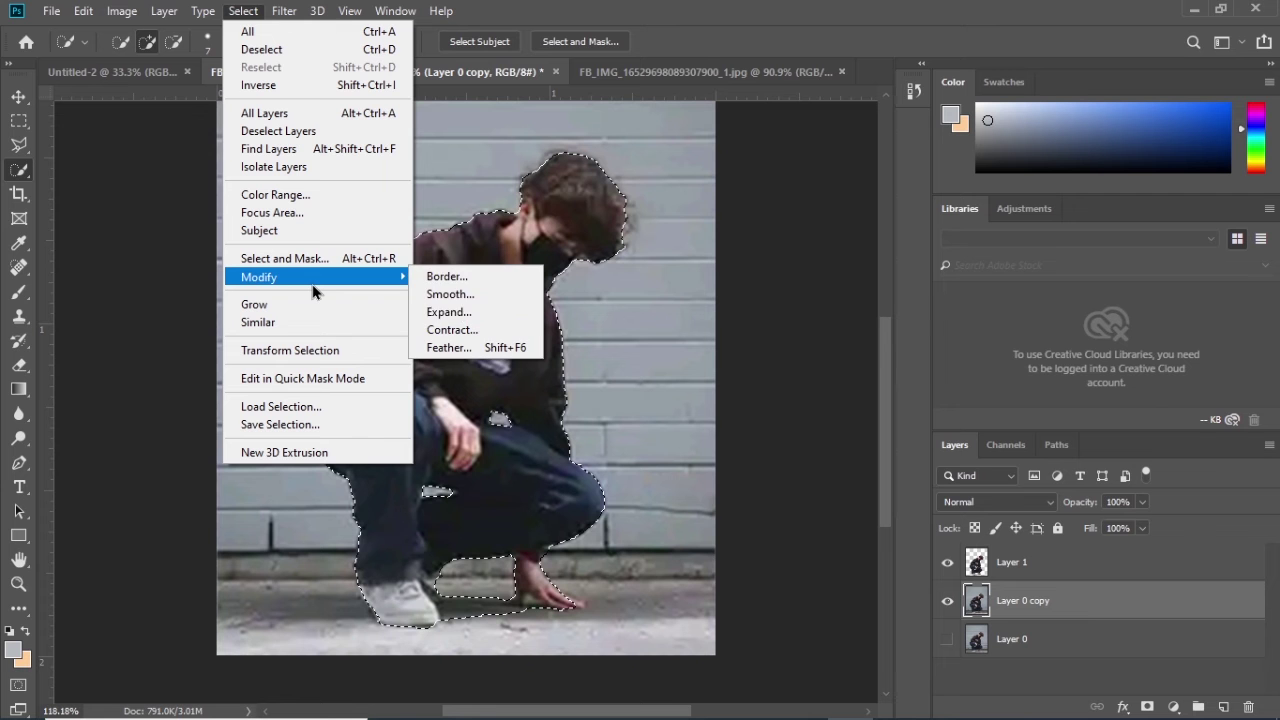
{"action": "left_click", "coordinate": [449, 312]}
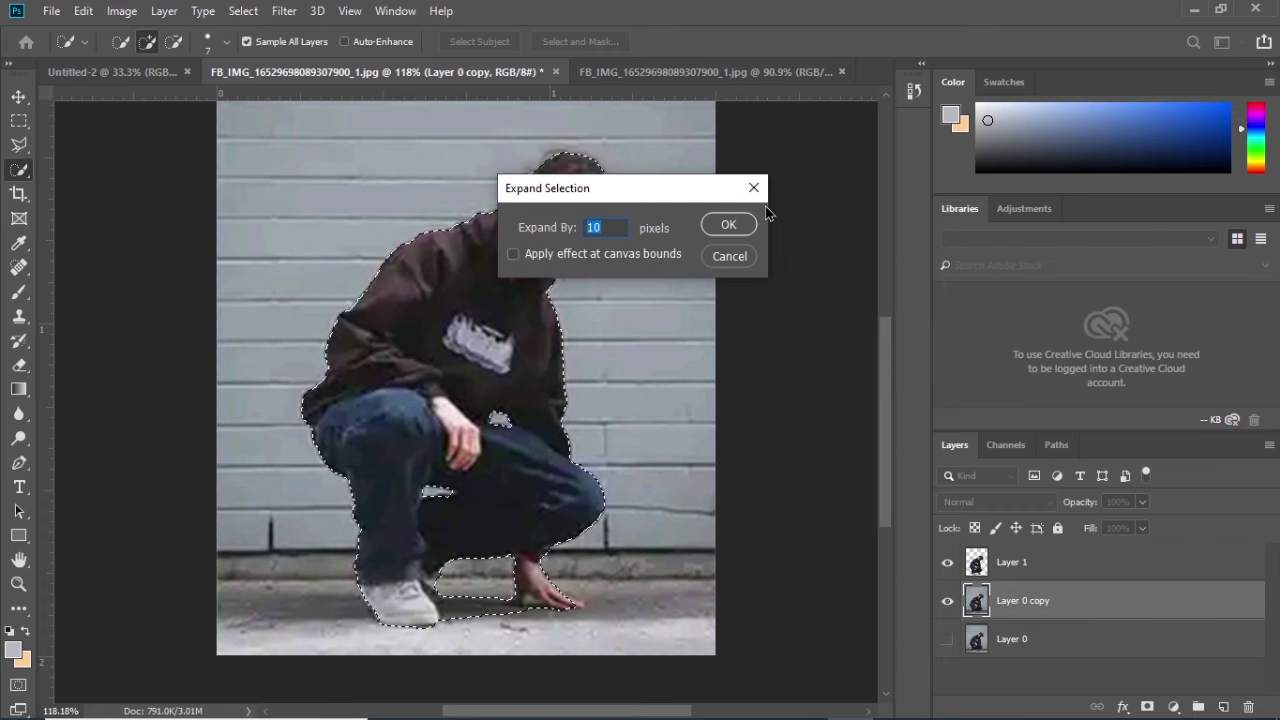
{"action": "left_click", "coordinate": [729, 224]}
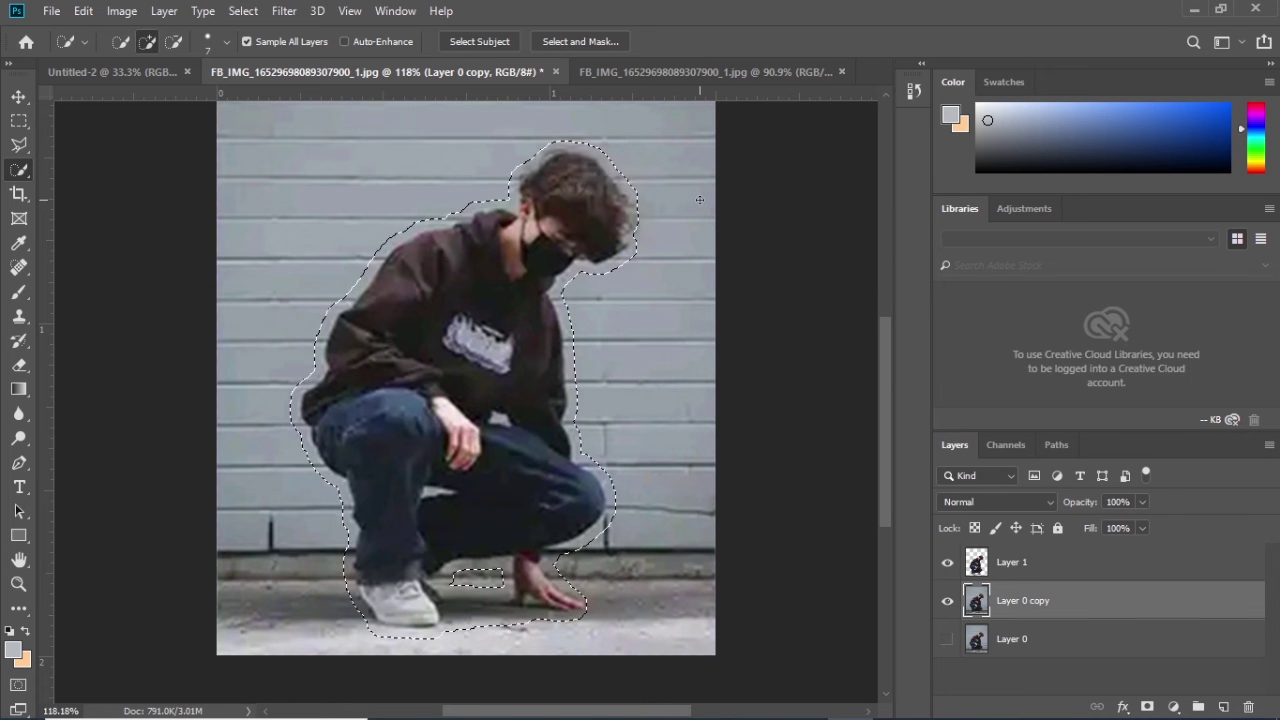
Content-Aware fill the selected figure area on Layer 0 copy with Color Adaptation
{"action": "key", "text": "shift+F5"}
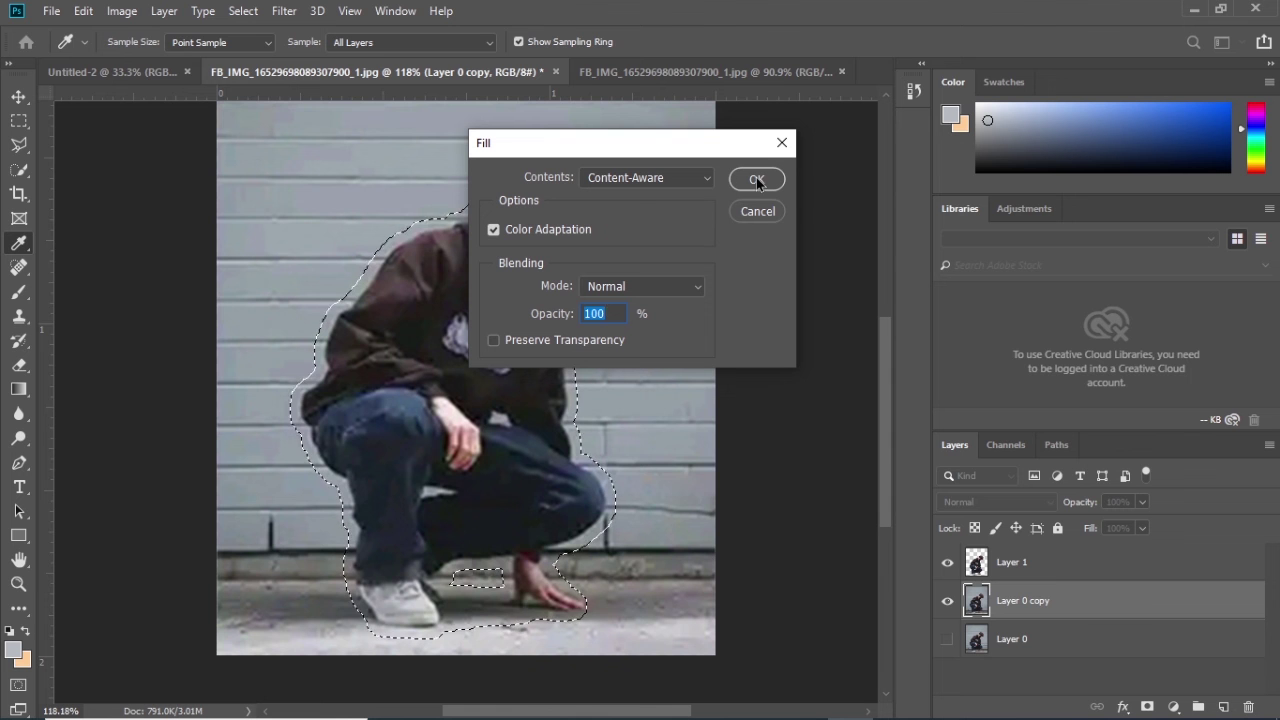
{"action": "left_click", "coordinate": [671, 177]}
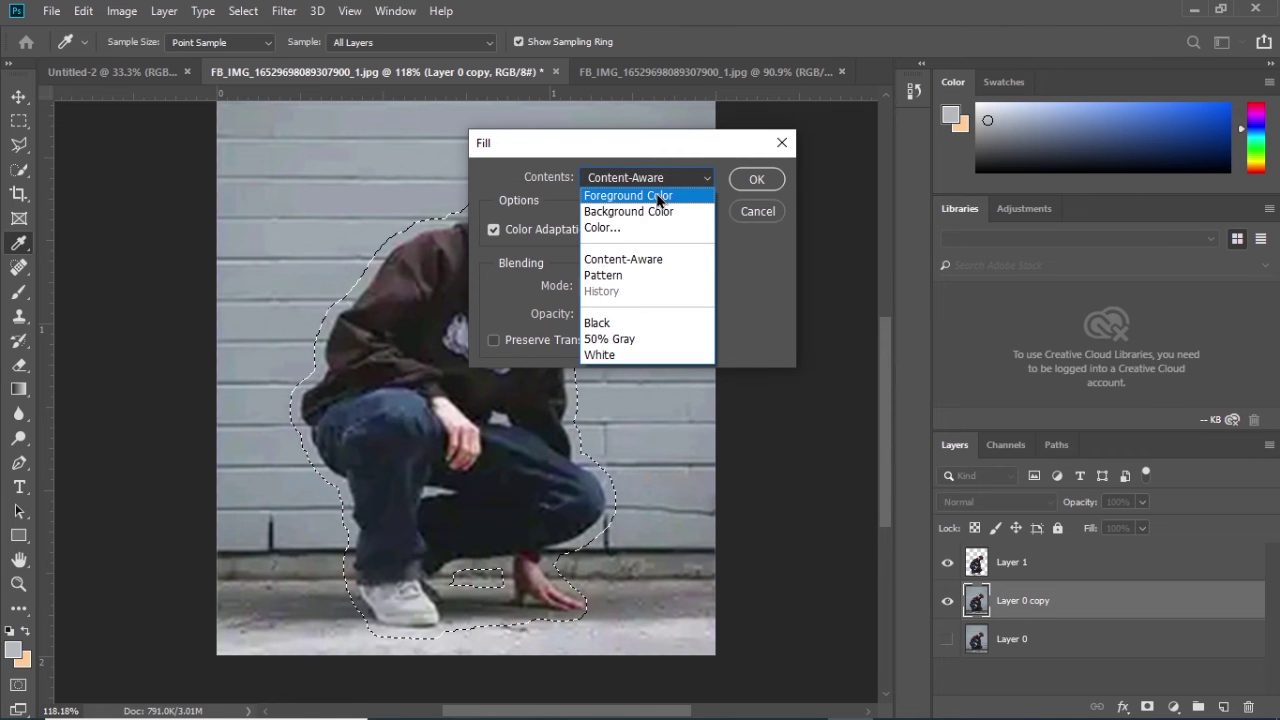
{"action": "left_click", "coordinate": [665, 192]}
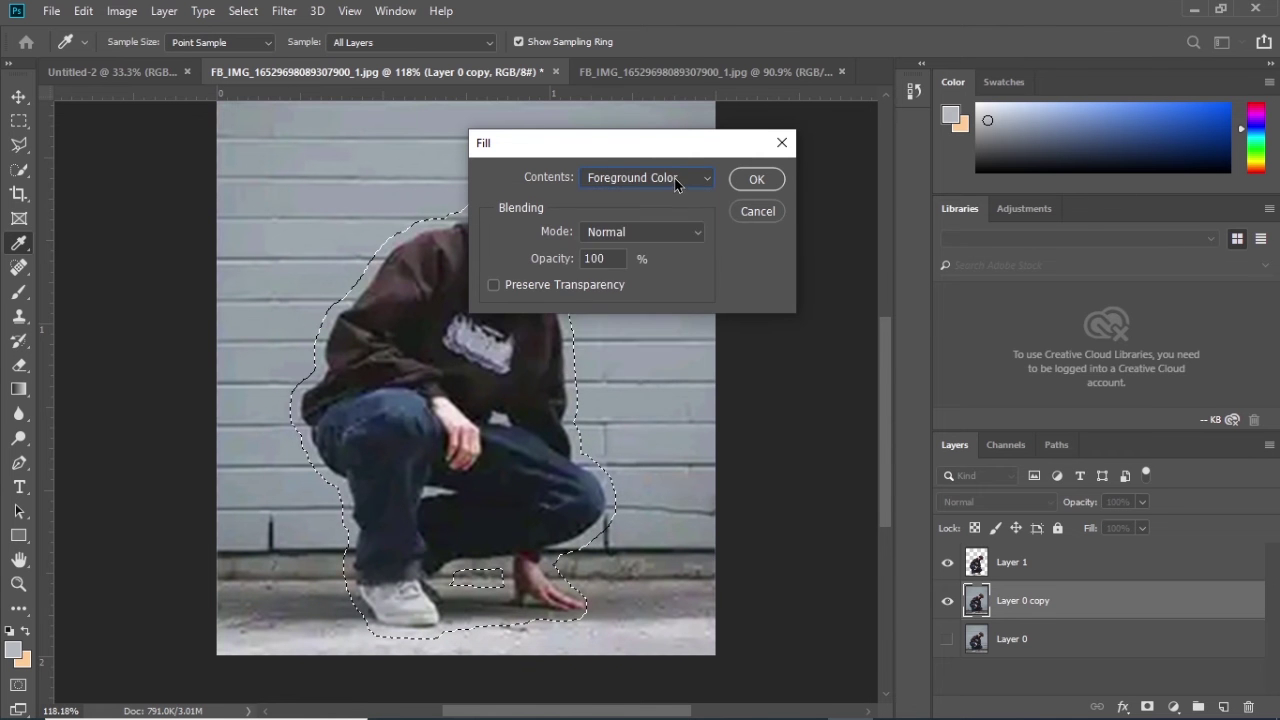
{"action": "left_click", "coordinate": [674, 177]}
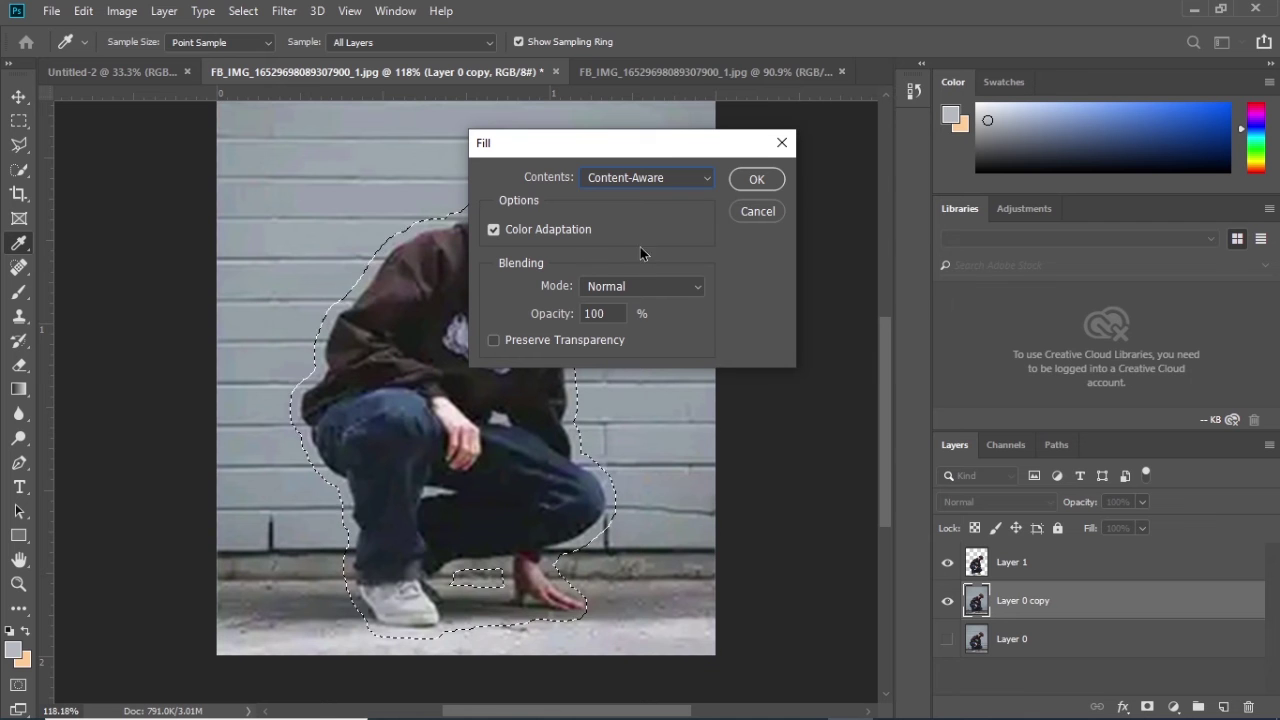
{"action": "left_click", "coordinate": [756, 182]}
{"action": "key", "text": "w"}
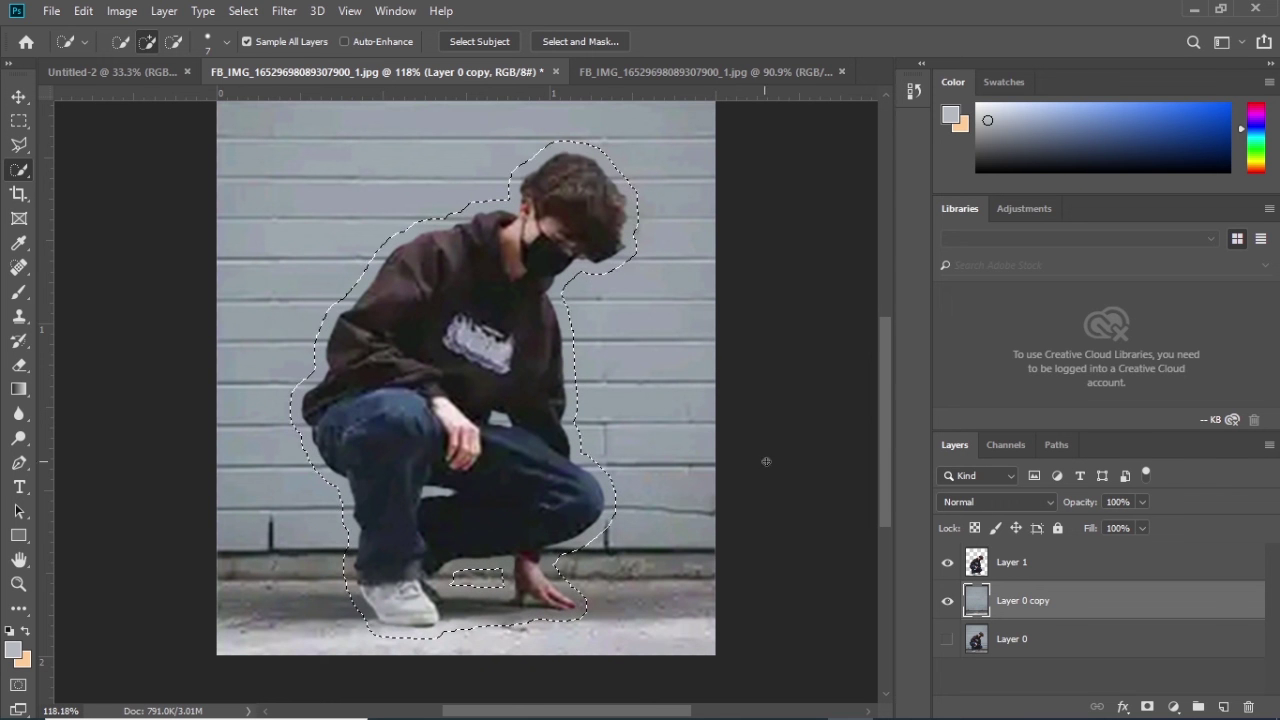
Check the filled wall by toggling Layer 1, then duplicate Layer 1 as Layer 1 copy
{"action": "left_click", "coordinate": [947, 563]}
{"action": "left_click", "coordinate": [947, 563]}
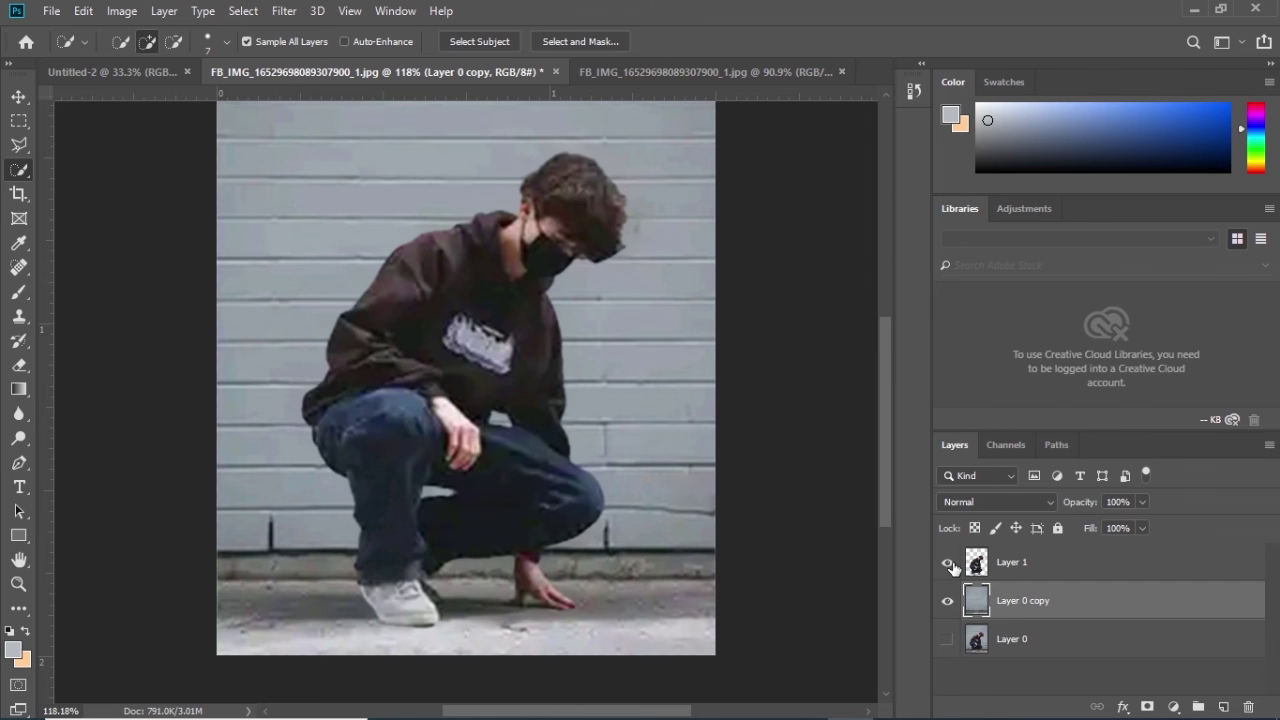
{"action": "left_click", "coordinate": [947, 563]}
{"action": "left_click", "coordinate": [947, 563]}
{"action": "left_click", "coordinate": [1010, 562]}
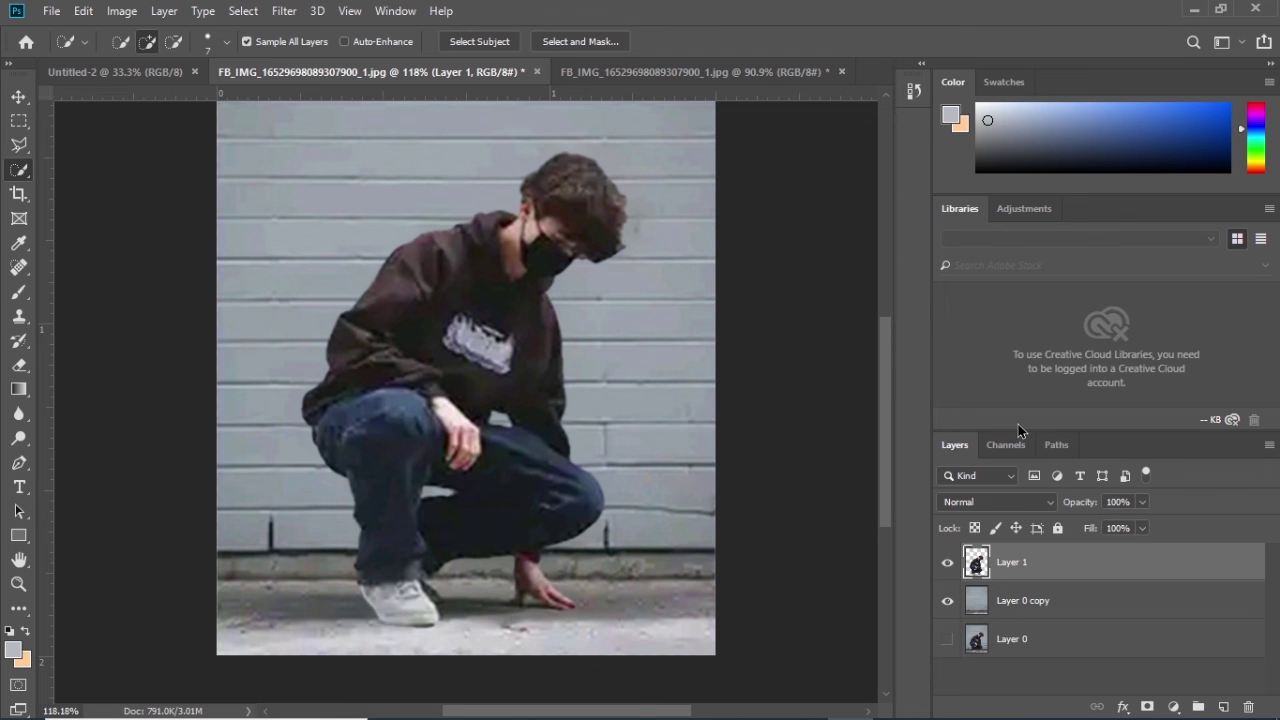
{"action": "key", "text": "ctrl+j"}
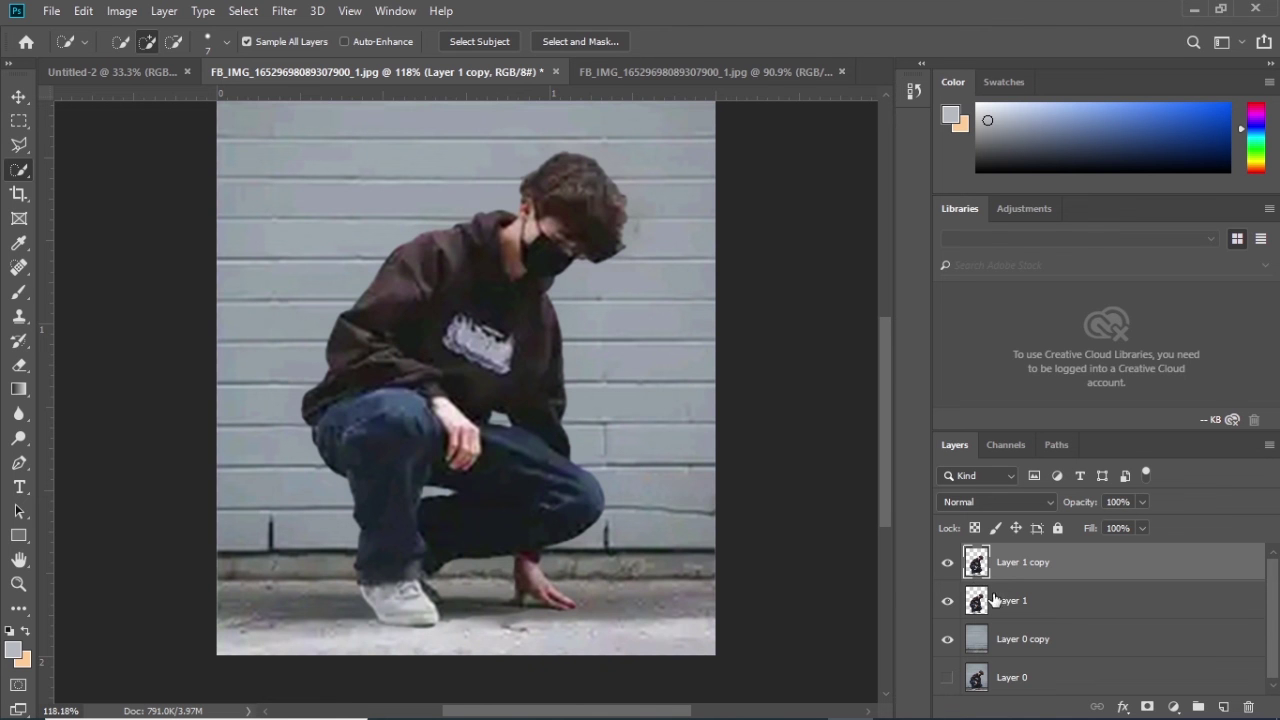
Scale Layer 1 copy to about 113%, centre it horizontally, and place it below Layer 0 copy
{"action": "key", "text": "ctrl+t"}
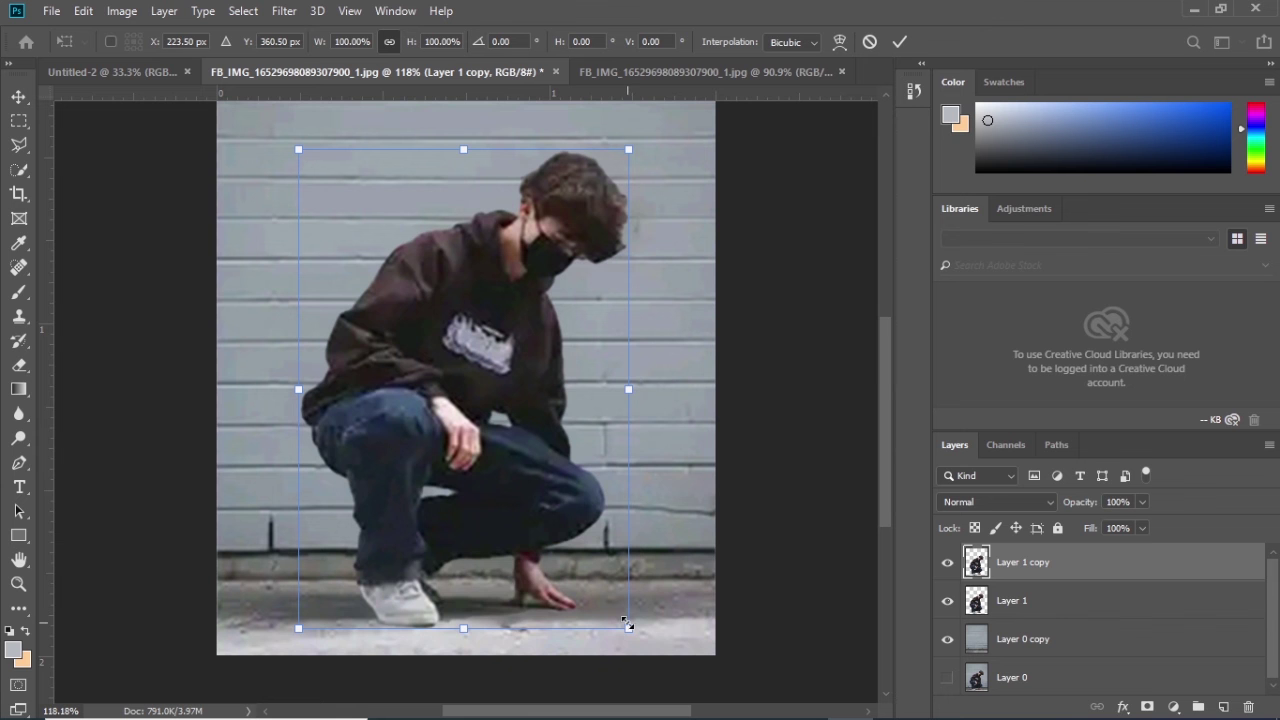
{"action": "left_click_drag", "start_coordinate": [628, 625], "coordinate": [675, 694]}
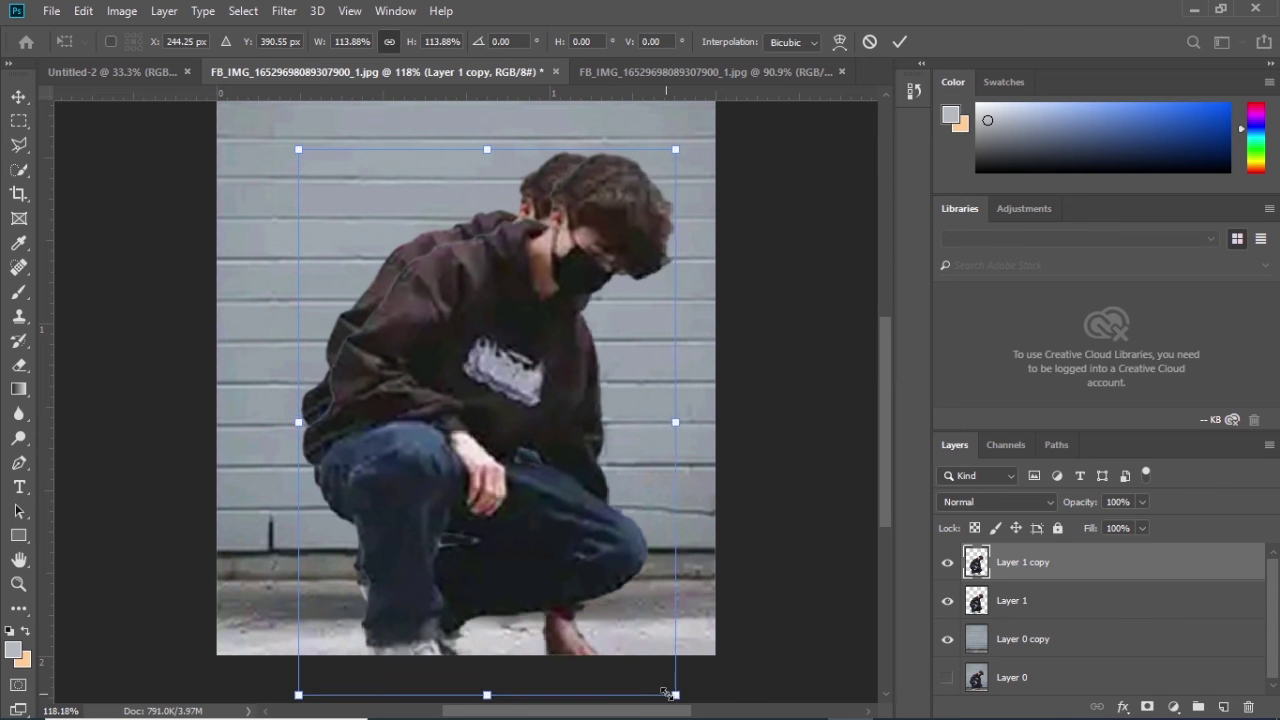
{"action": "left_click_drag", "start_coordinate": [528, 569], "coordinate": [482, 430]}
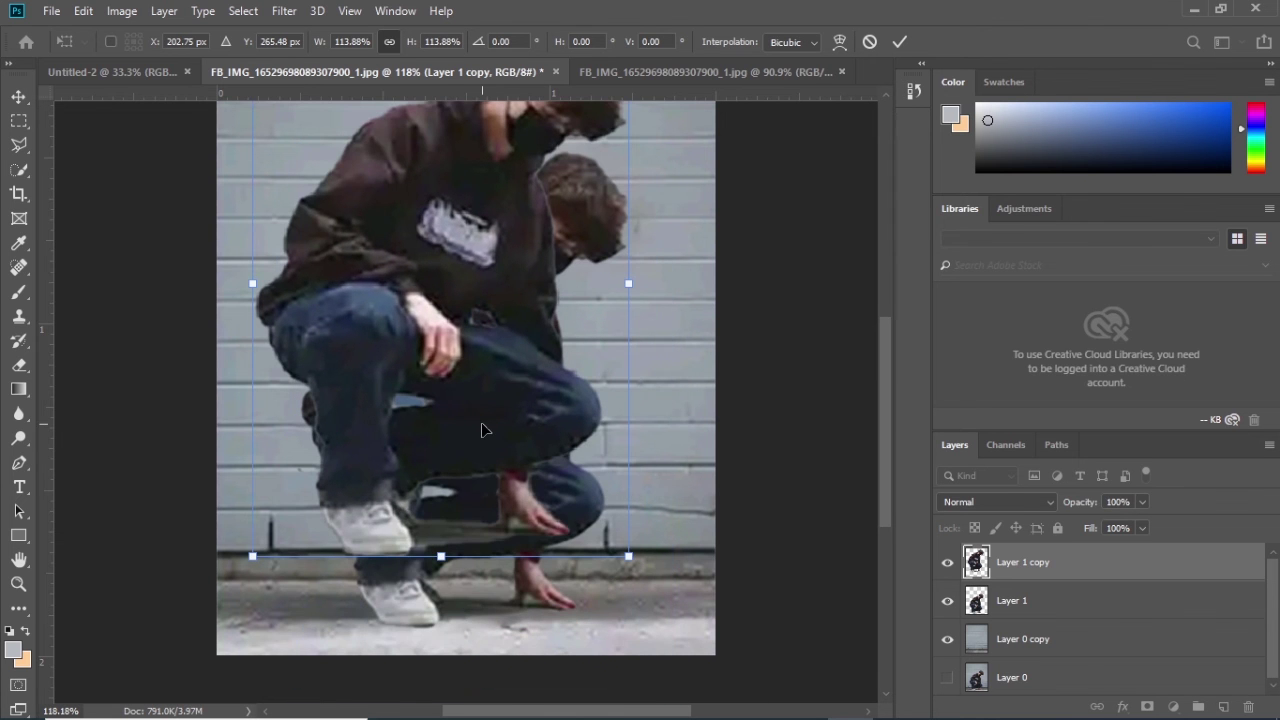
{"action": "scroll", "coordinate": [482, 430], "scroll_direction": "down", "scroll_amount": 3}
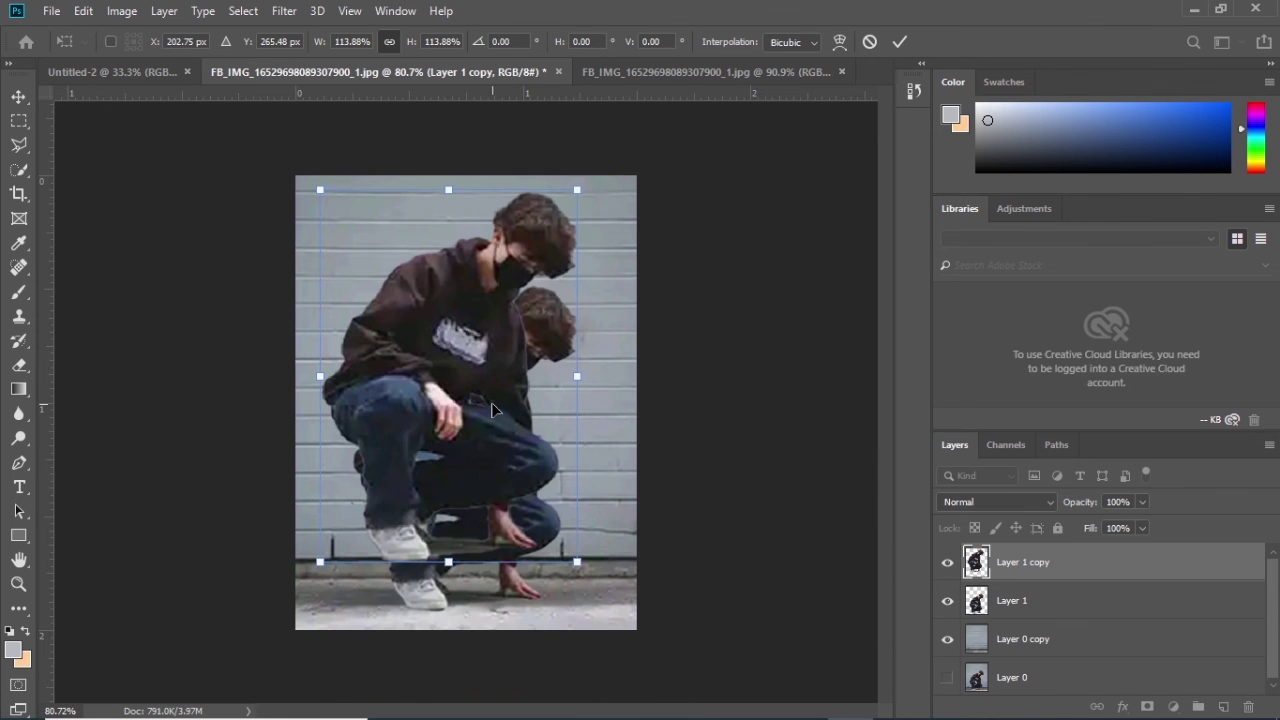
{"action": "left_click_drag", "start_coordinate": [492, 408], "coordinate": [490, 390]}
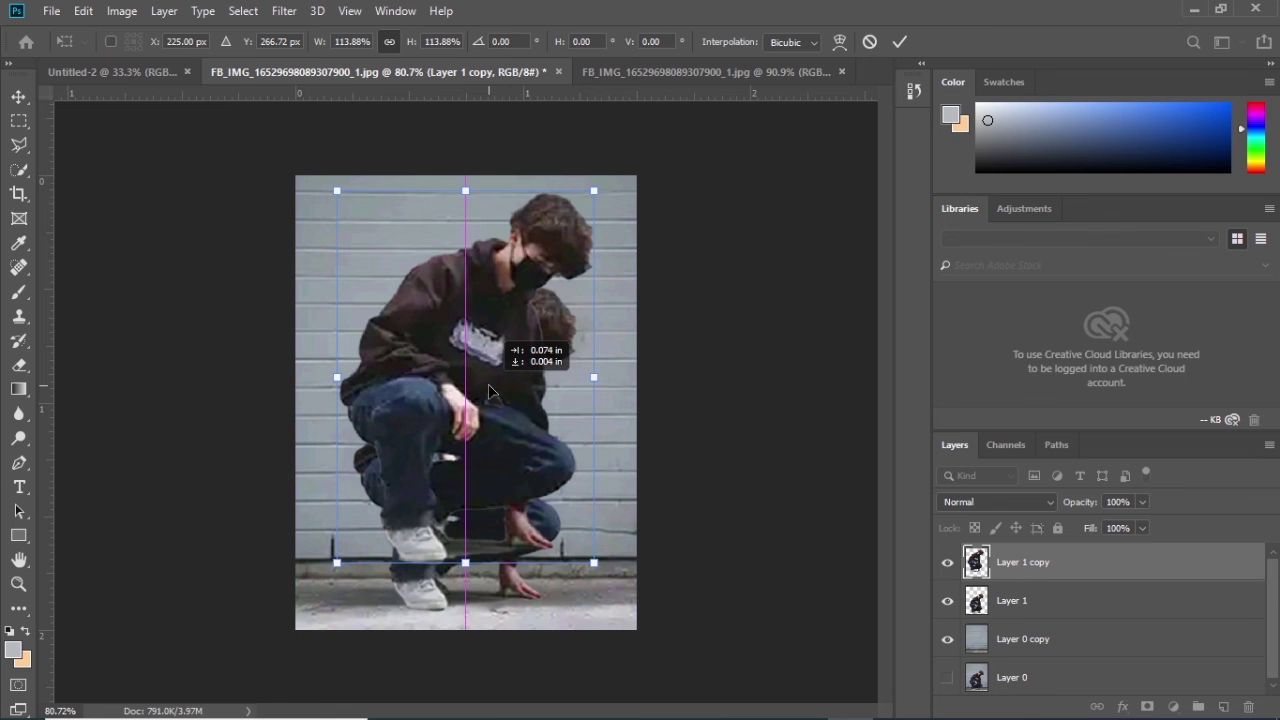
{"action": "left_click_drag", "start_coordinate": [594, 563], "coordinate": [592, 560]}
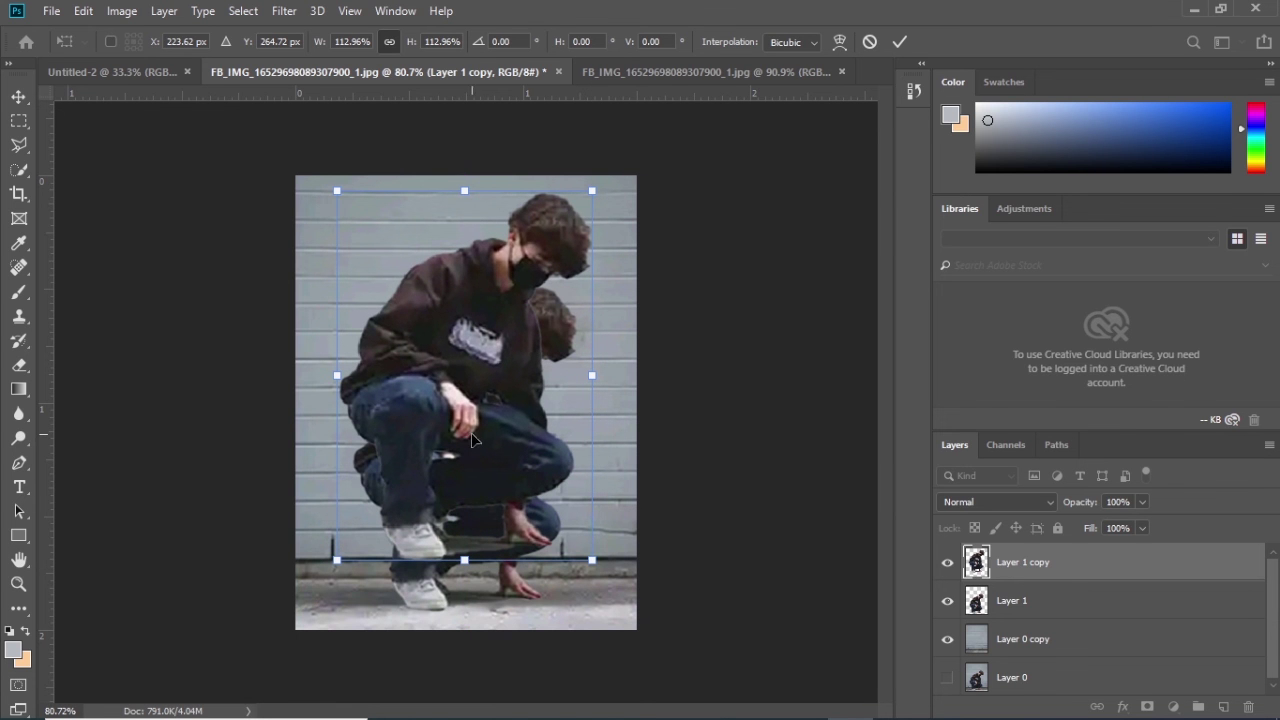
{"action": "left_click_drag", "start_coordinate": [474, 440], "coordinate": [475, 440]}
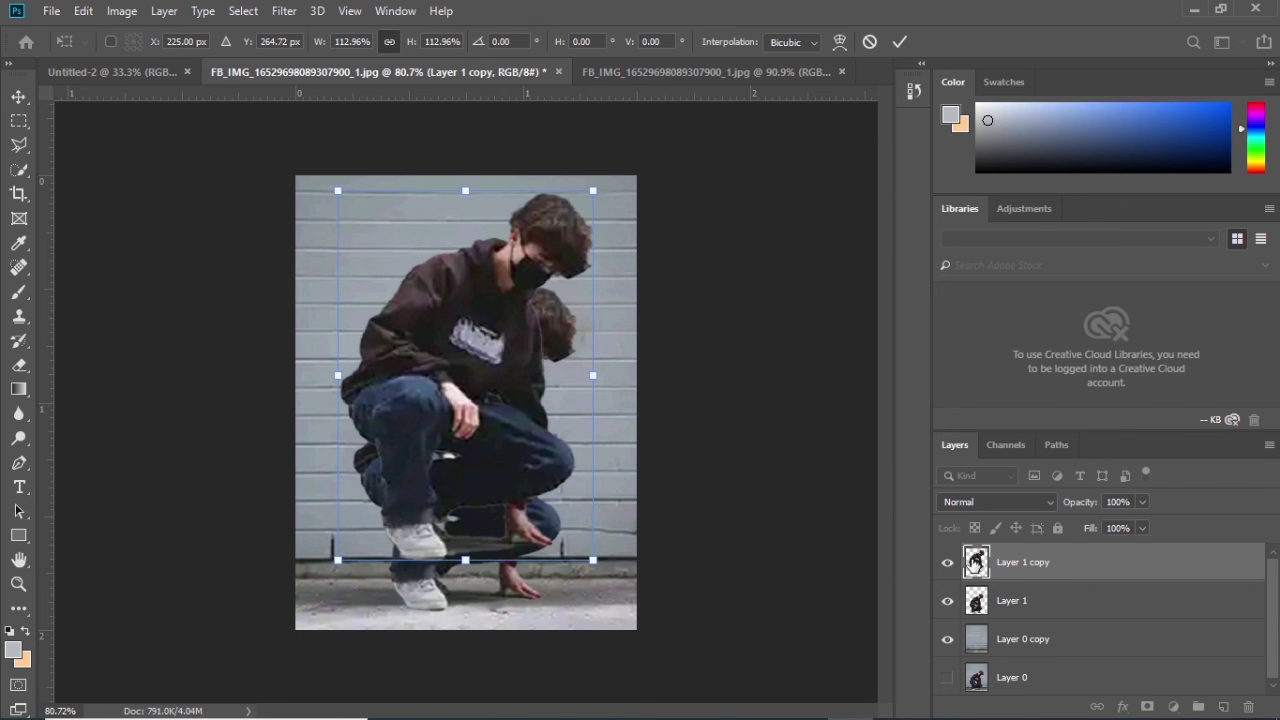
{"action": "key", "text": "w"}
{"action": "left_click_drag", "start_coordinate": [975, 563], "coordinate": [976, 650]}
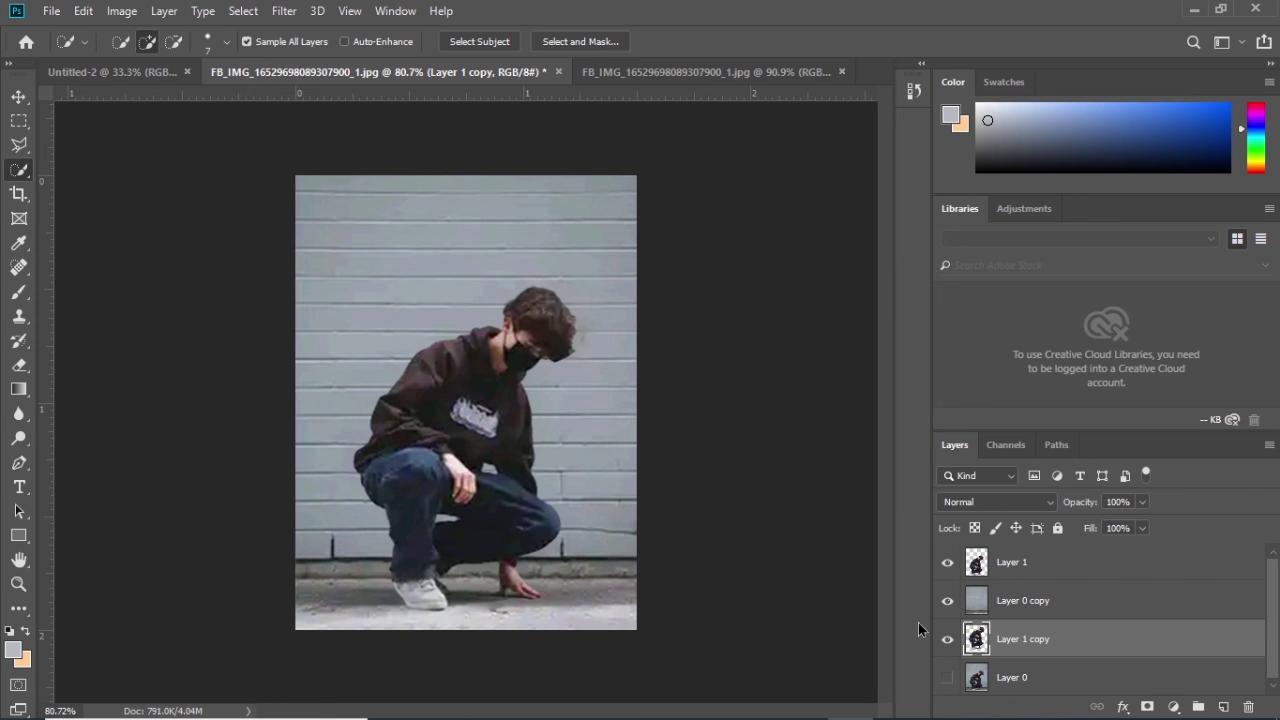
Change Layer 0 copy's blend mode from Normal to Overlay
{"action": "left_click", "coordinate": [978, 598]}
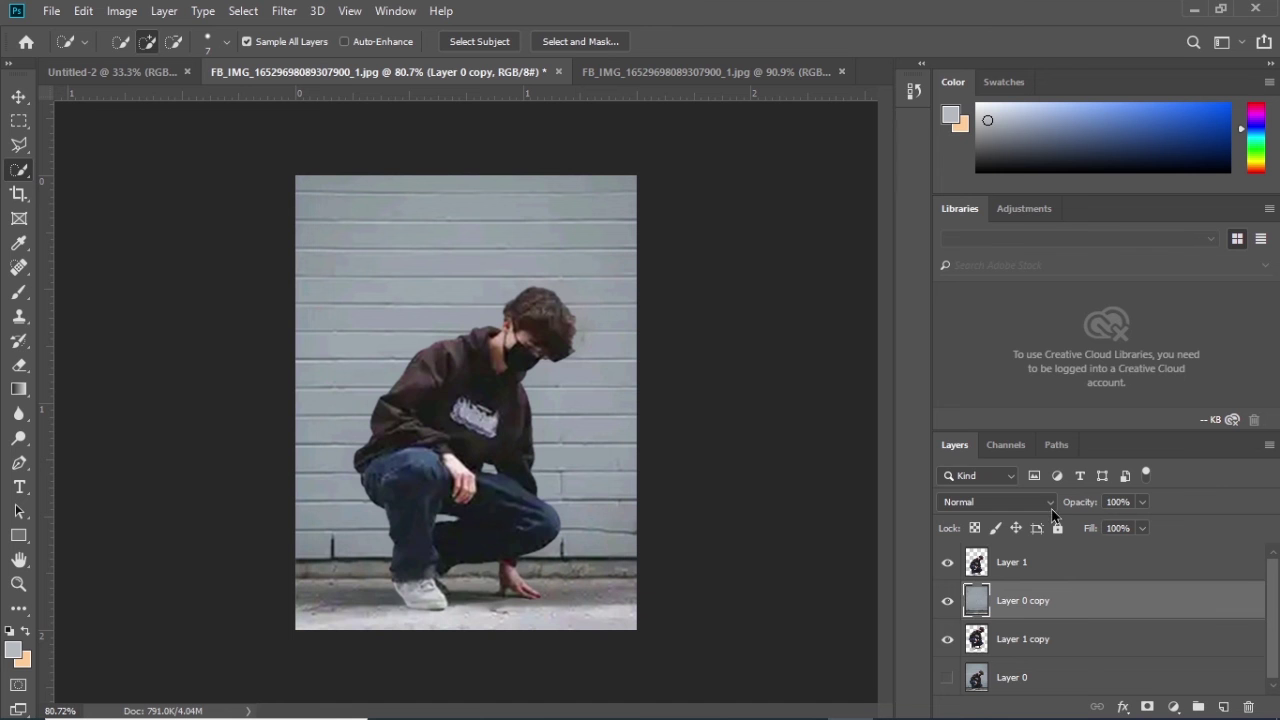
{"action": "left_click", "coordinate": [1043, 503]}
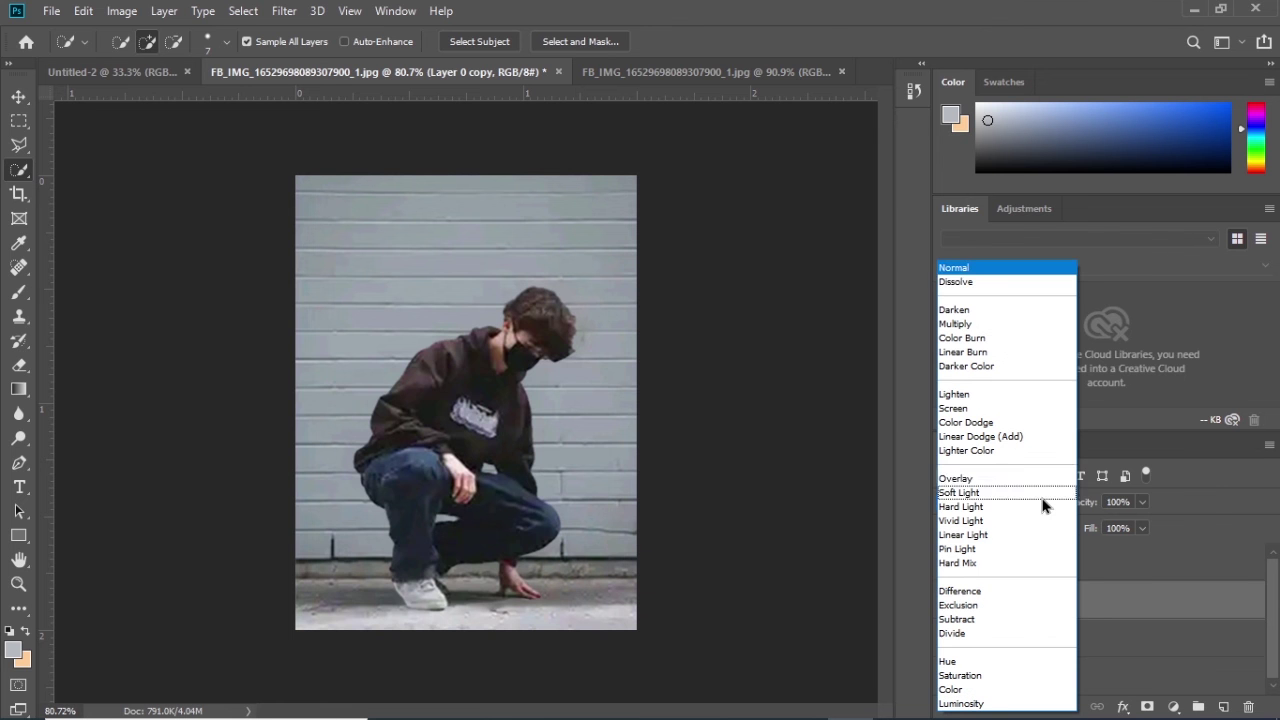
{"action": "left_click", "coordinate": [979, 485]}
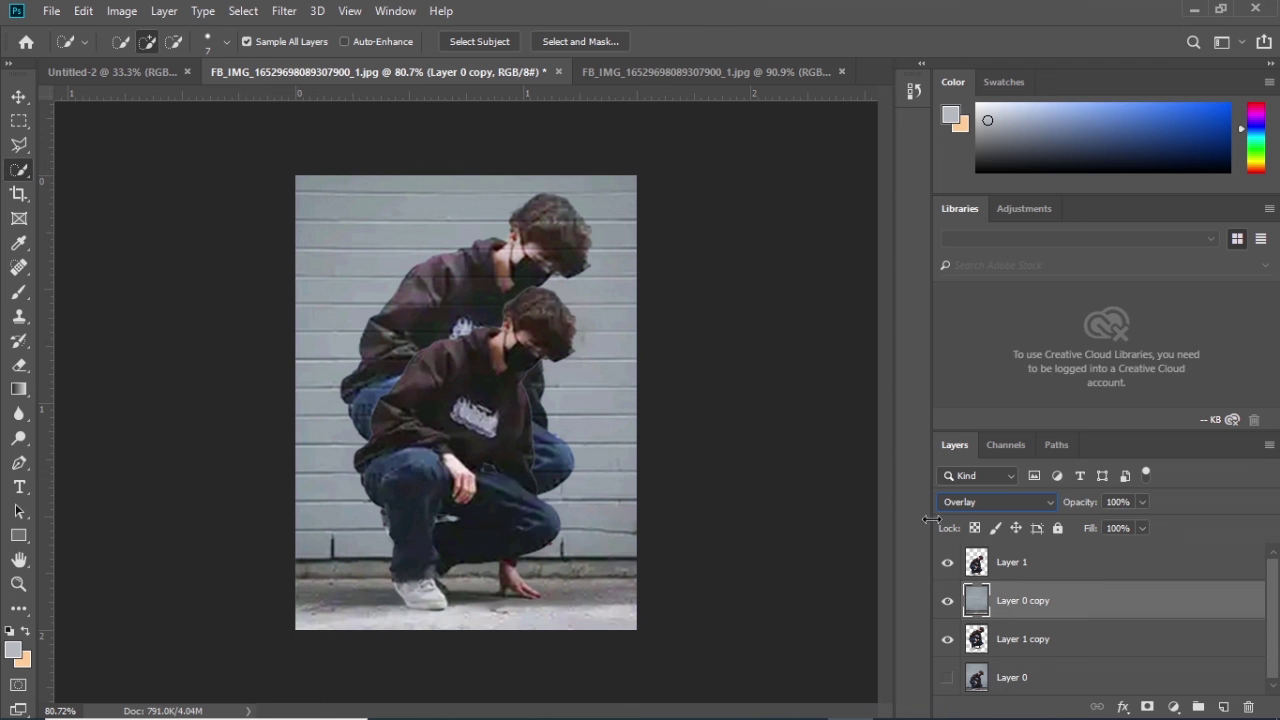
{"action": "left_click", "coordinate": [991, 570]}
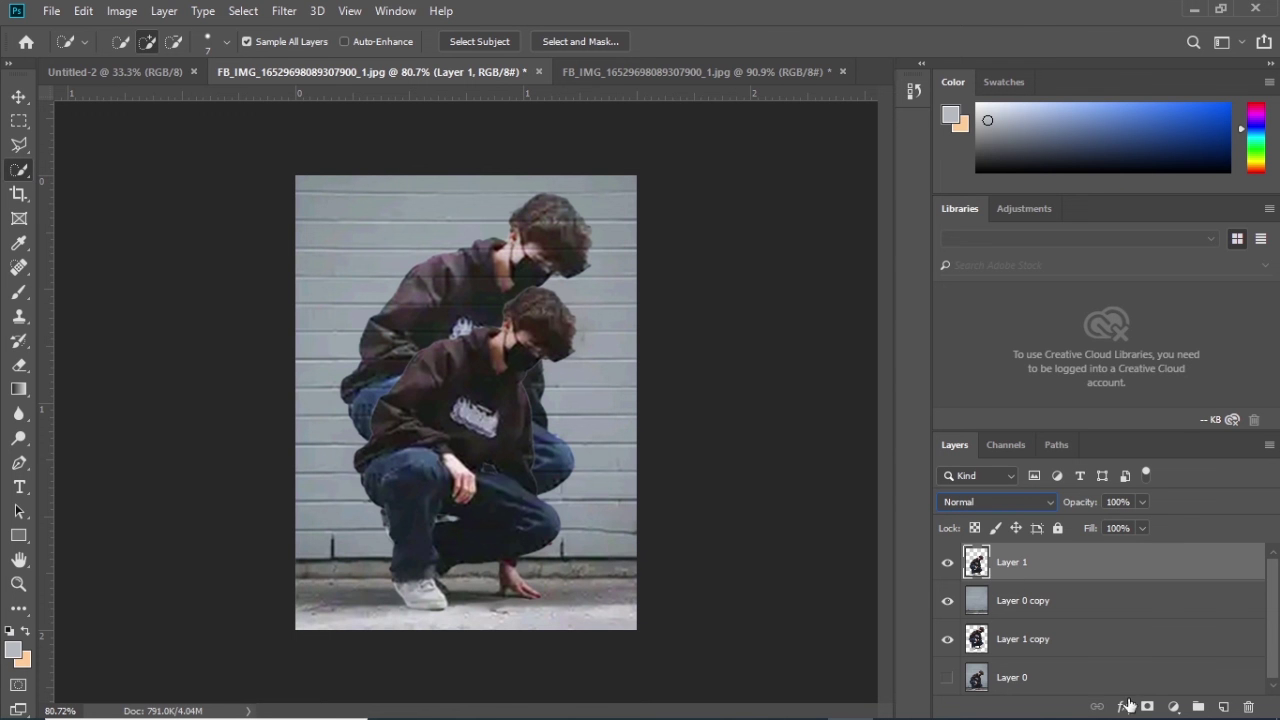
Add a Curves 1 adjustment above Layer 1 with the midpoint pulled down to darken
{"action": "left_click", "coordinate": [1173, 707]}
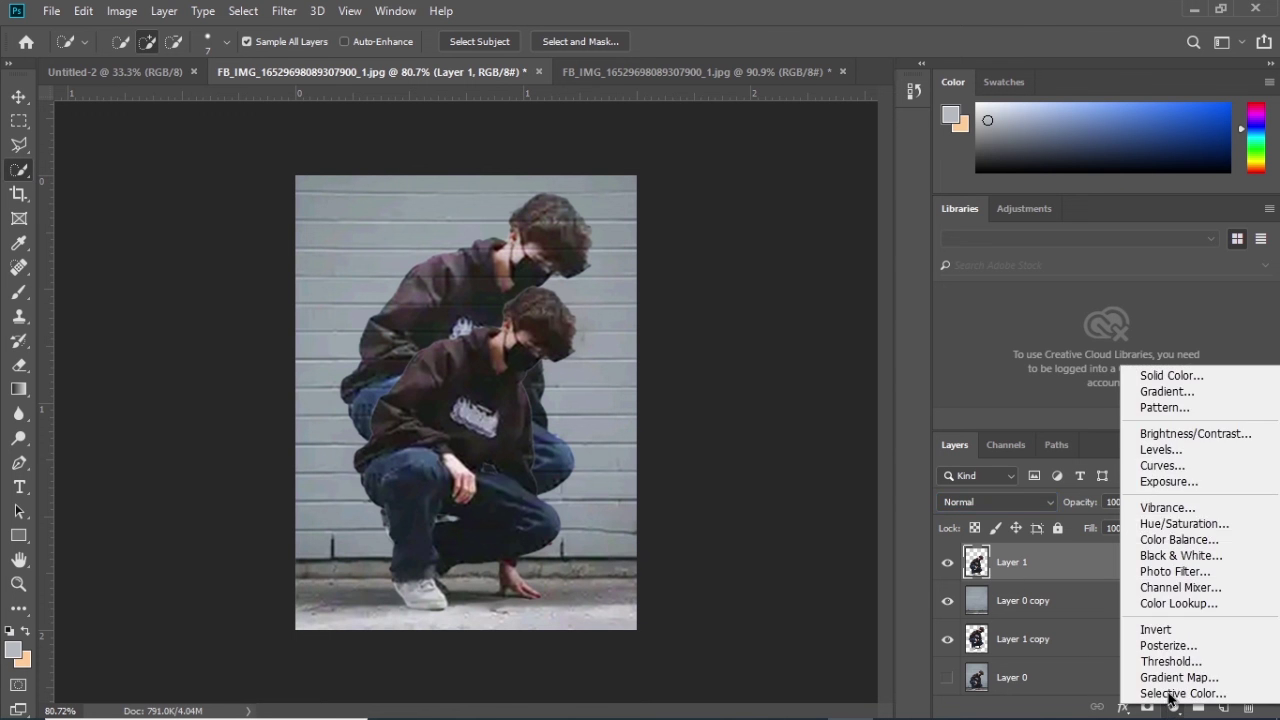
{"action": "left_click", "coordinate": [1163, 466]}
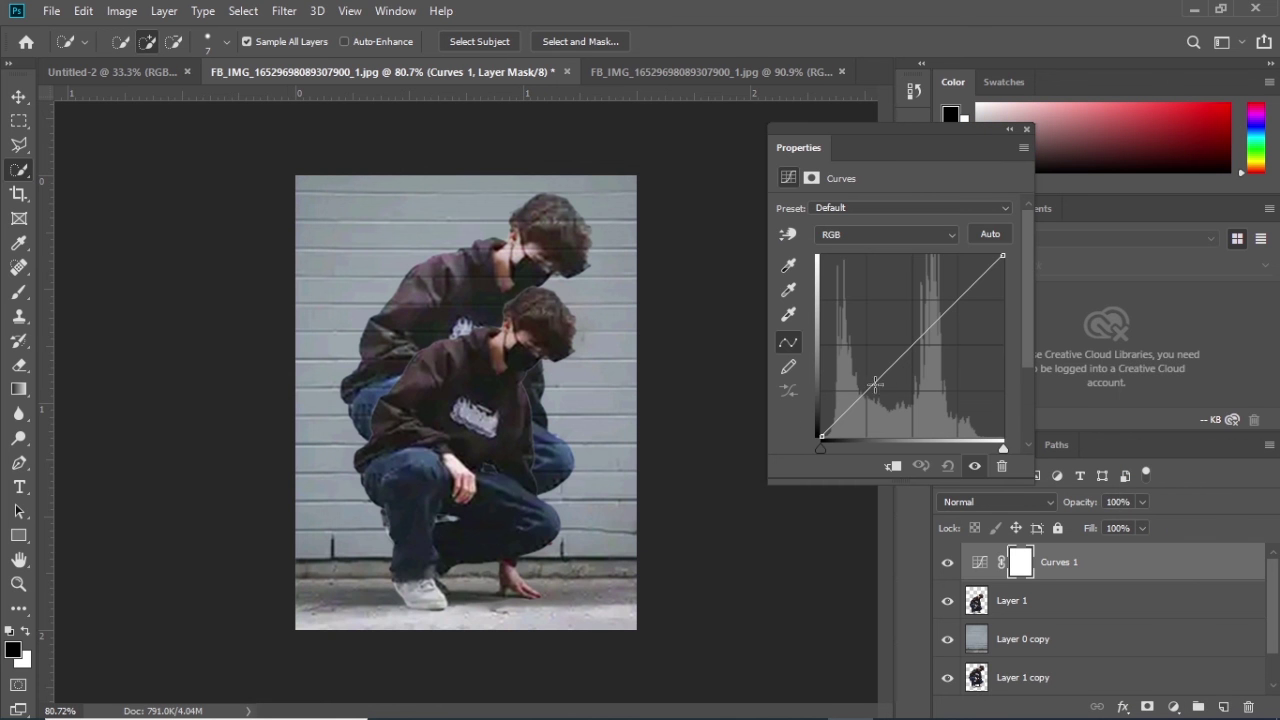
{"action": "left_click", "coordinate": [884, 373]}
{"action": "left_click_drag", "start_coordinate": [884, 373], "coordinate": [893, 381]}
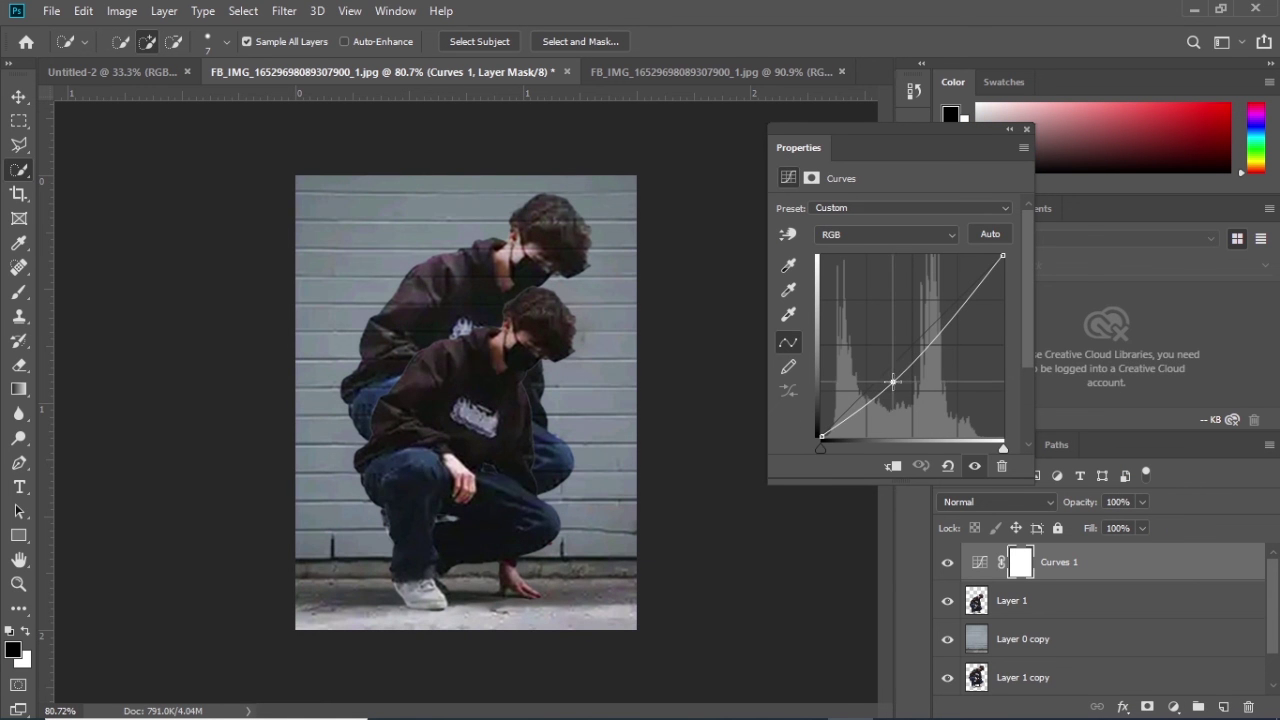
{"action": "left_click", "coordinate": [1026, 129]}
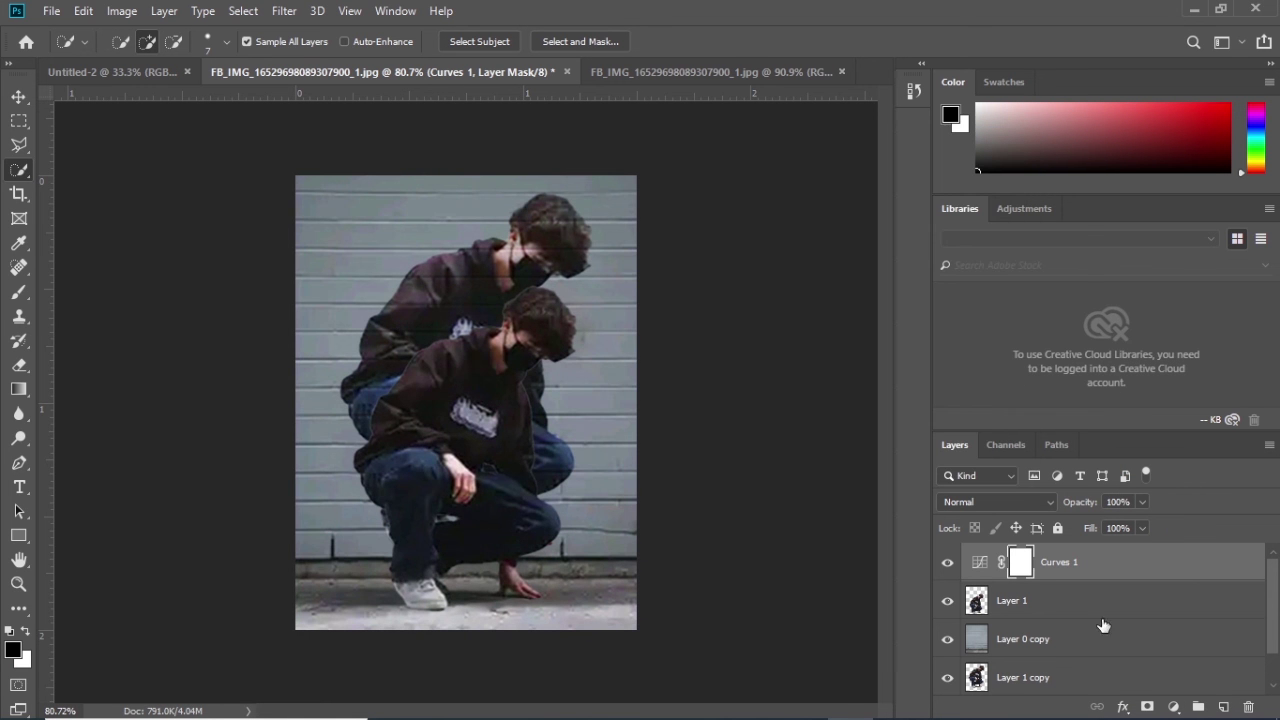
Add a Curves 2 adjustment above Layer 0 copy, lifting the midpoint slightly to brighten
{"action": "left_click", "coordinate": [1068, 648]}
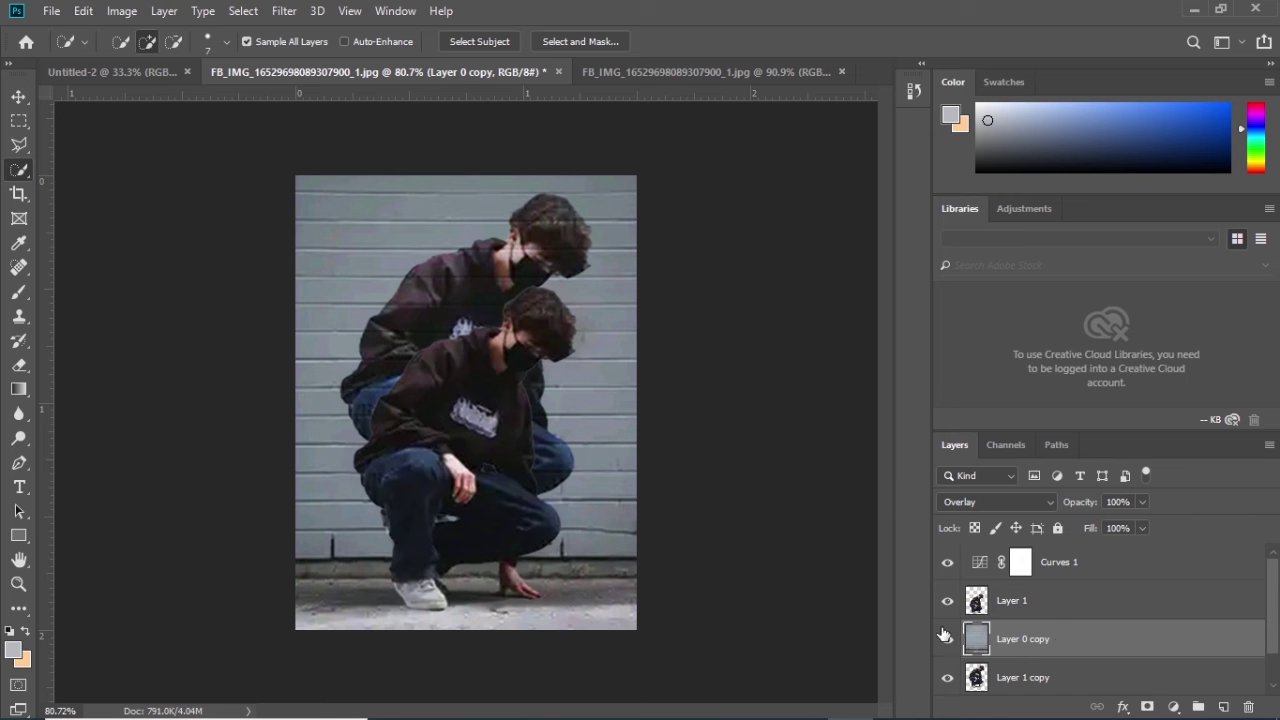
{"action": "left_click", "coordinate": [1173, 706]}
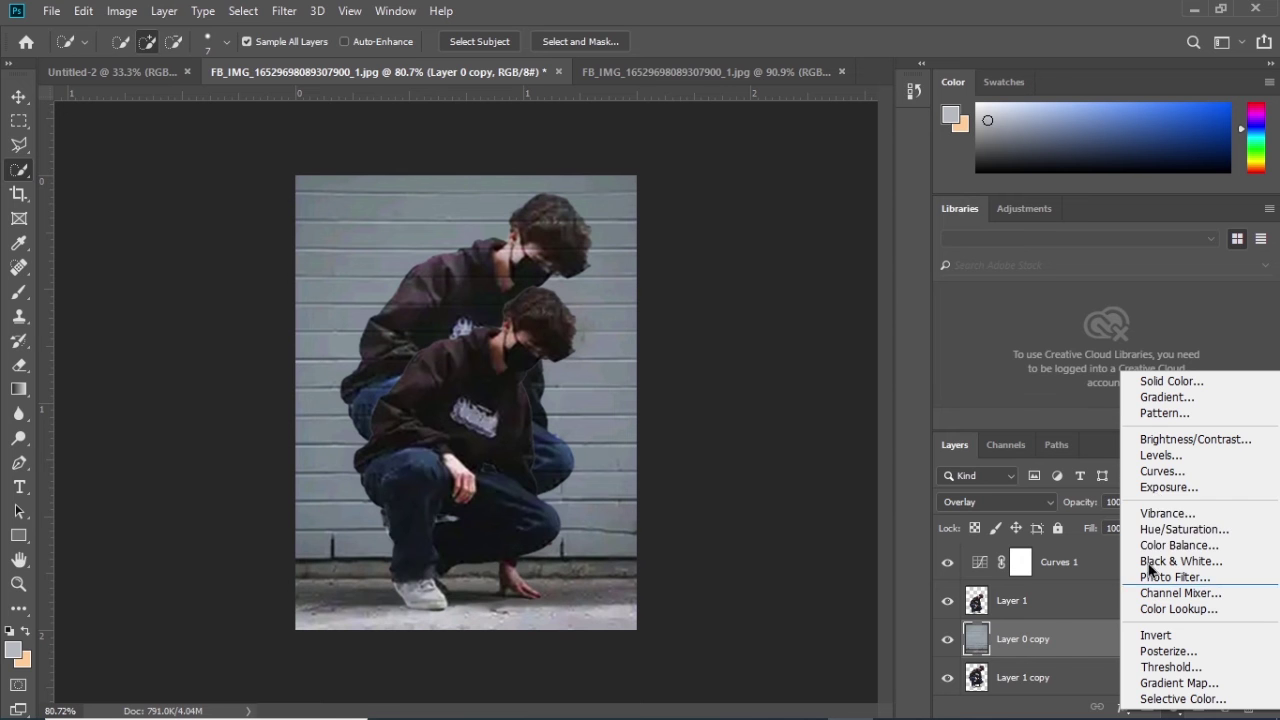
{"action": "left_click", "coordinate": [1155, 474]}
{"action": "left_click", "coordinate": [902, 345]}
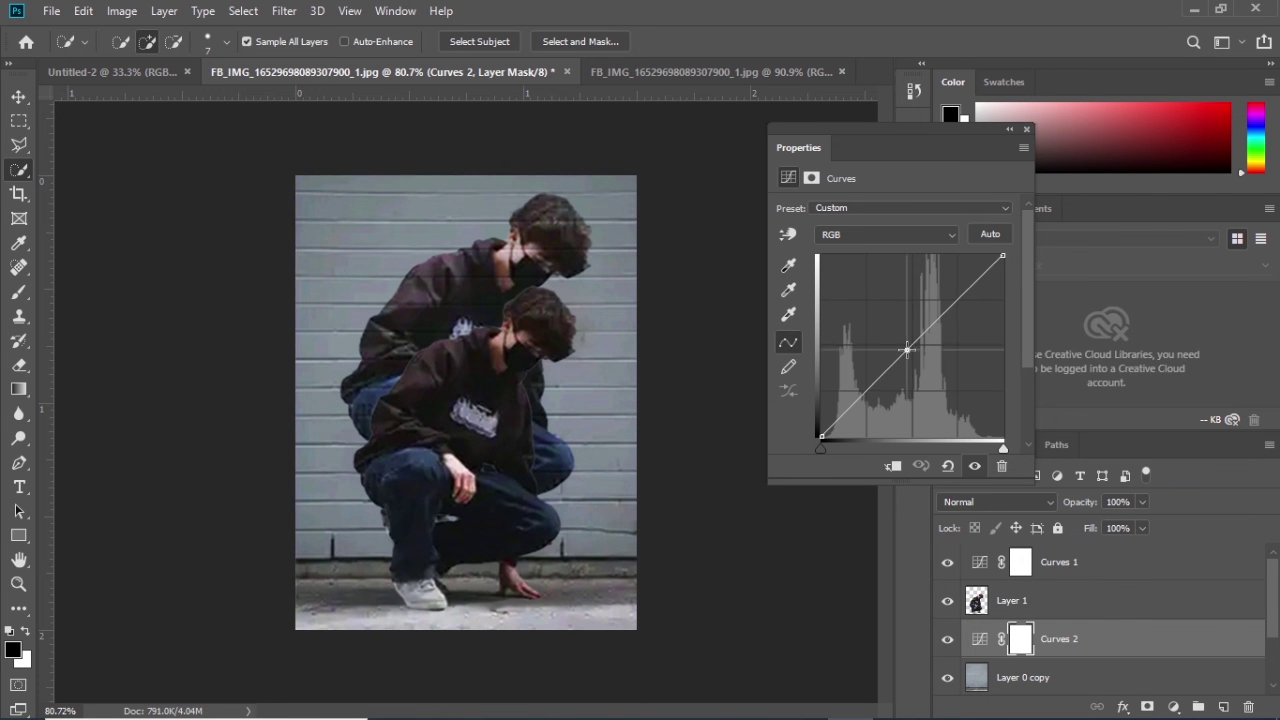
{"action": "left_click_drag", "start_coordinate": [903, 345], "coordinate": [900, 342]}
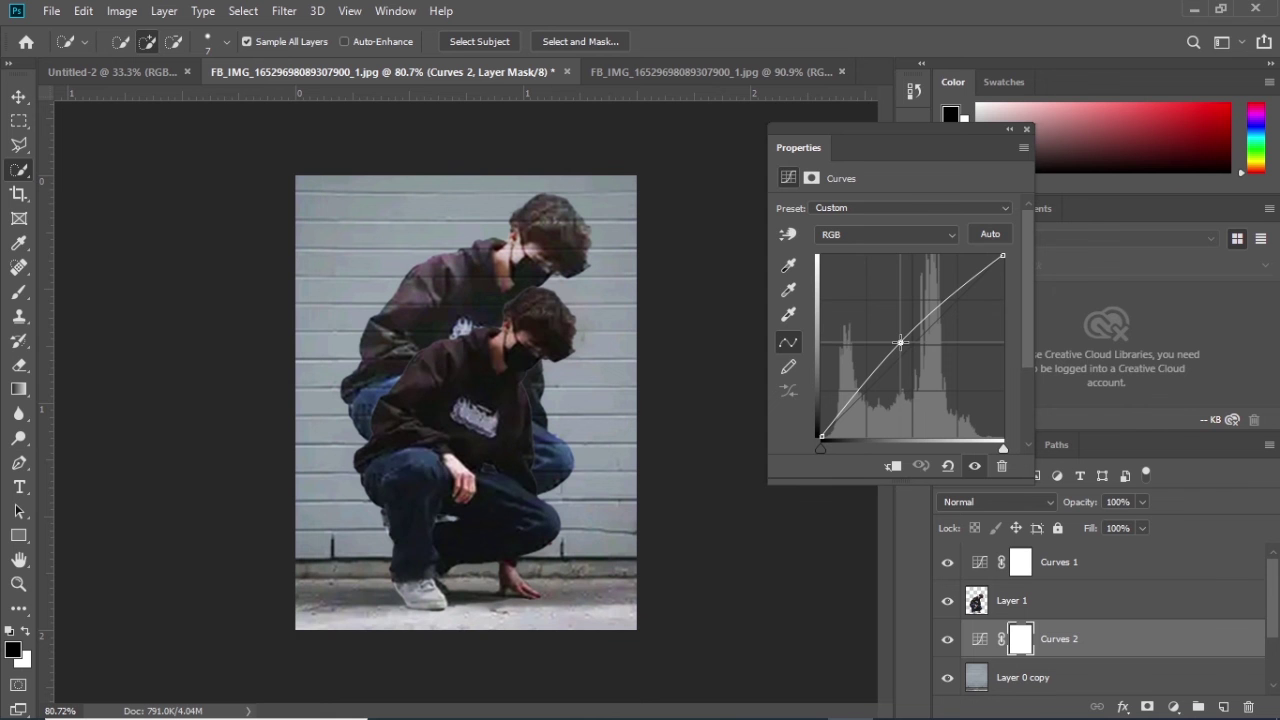
{"action": "left_click", "coordinate": [1026, 129]}
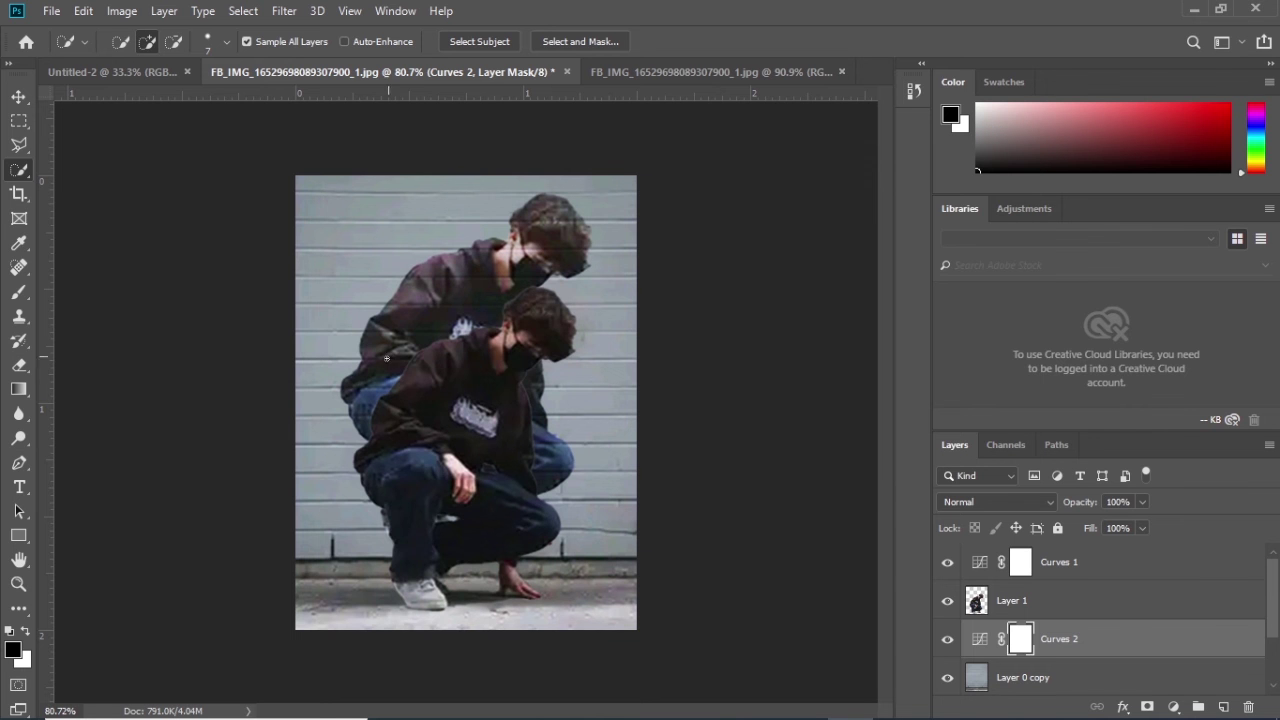